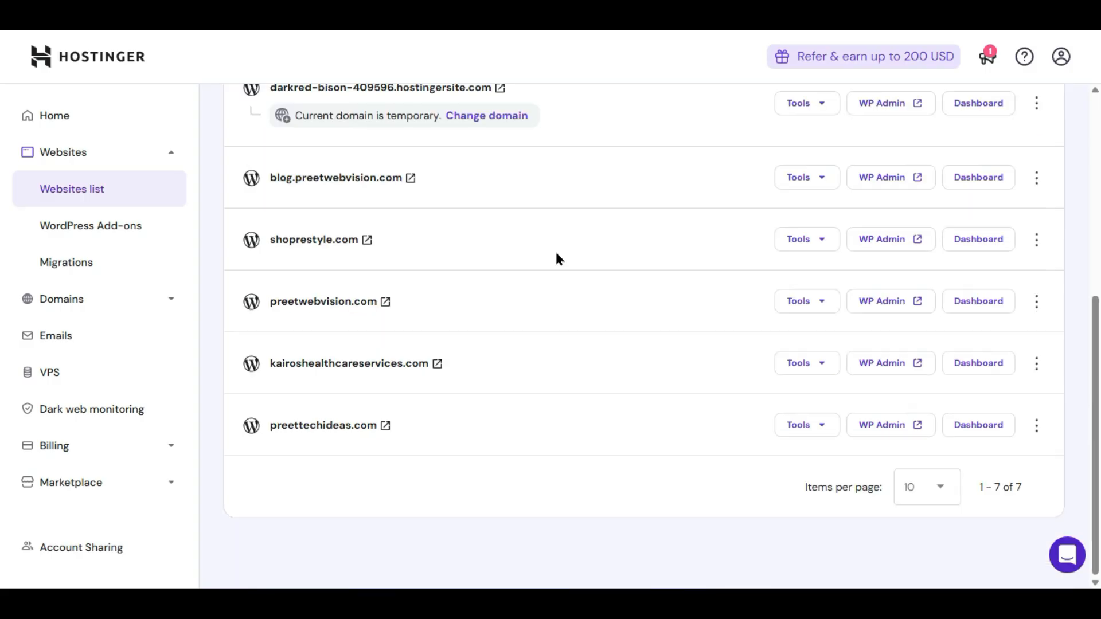
Open the WordPress security page for the zeelancing.online website
{"action": "scroll", "coordinate": [664, 307], "scroll_direction": "up", "scroll_amount": 4}
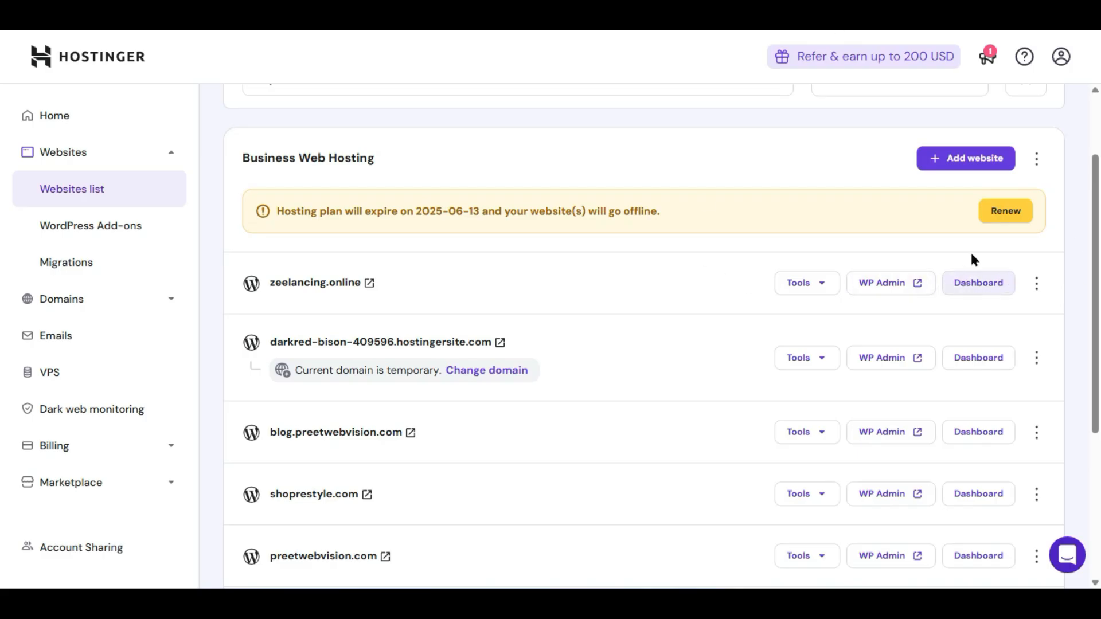
{"action": "left_click", "coordinate": [989, 291]}
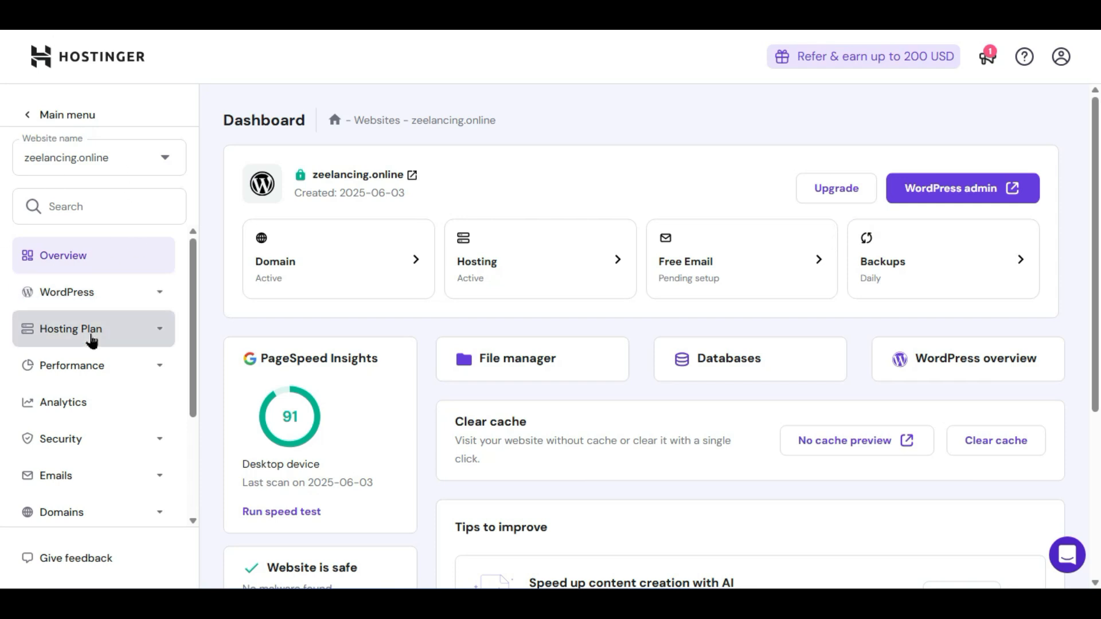
{"action": "left_click", "coordinate": [114, 295]}
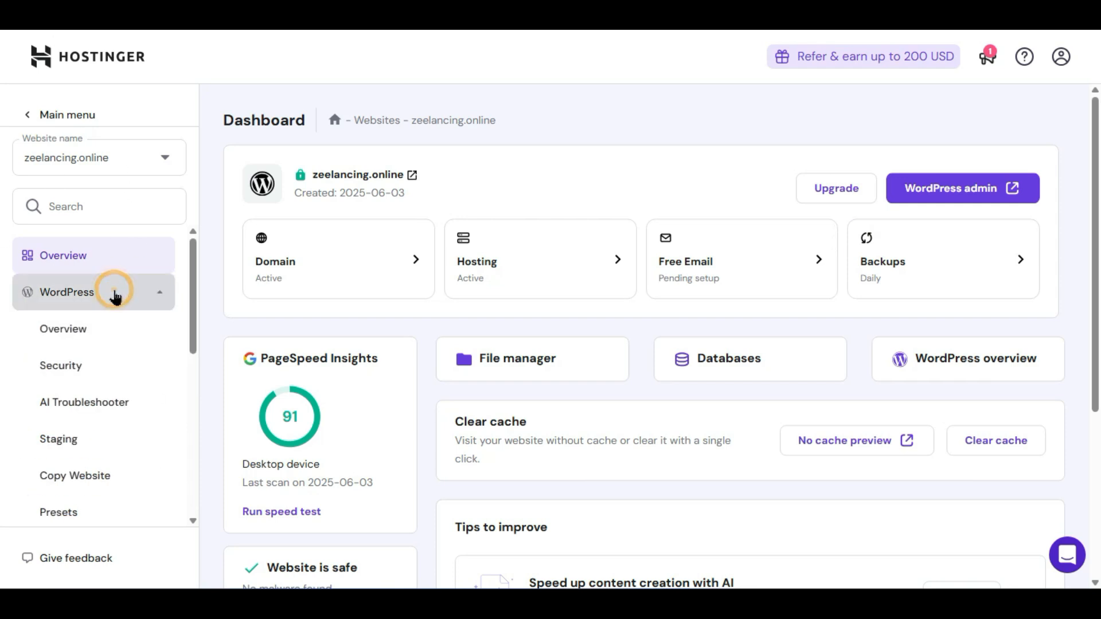
{"action": "left_click", "coordinate": [85, 330]}
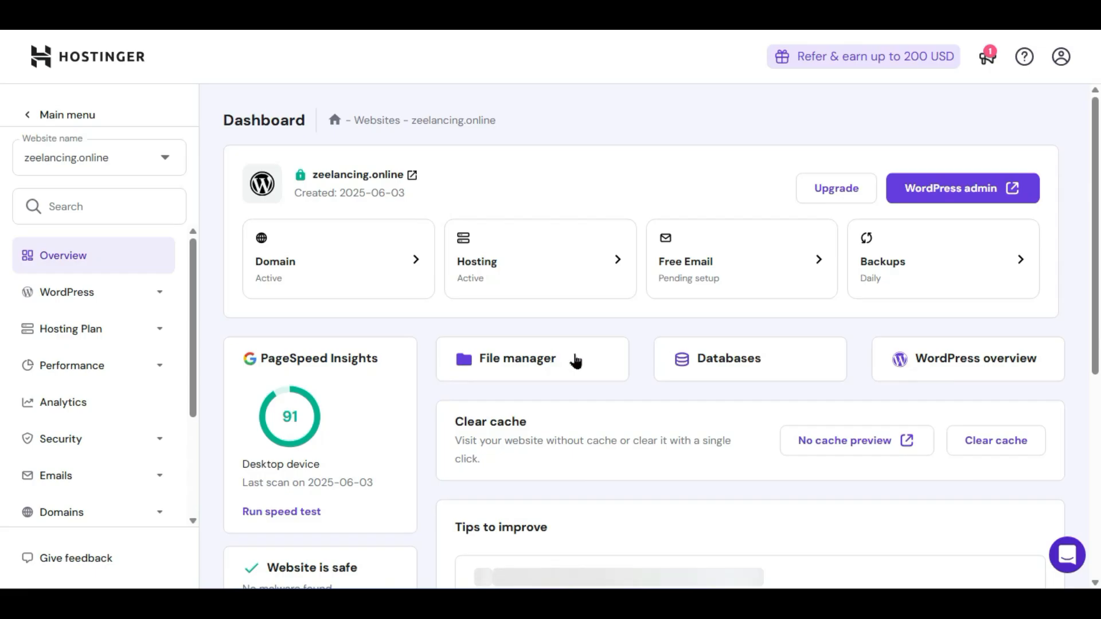
{"action": "left_click", "coordinate": [995, 358]}
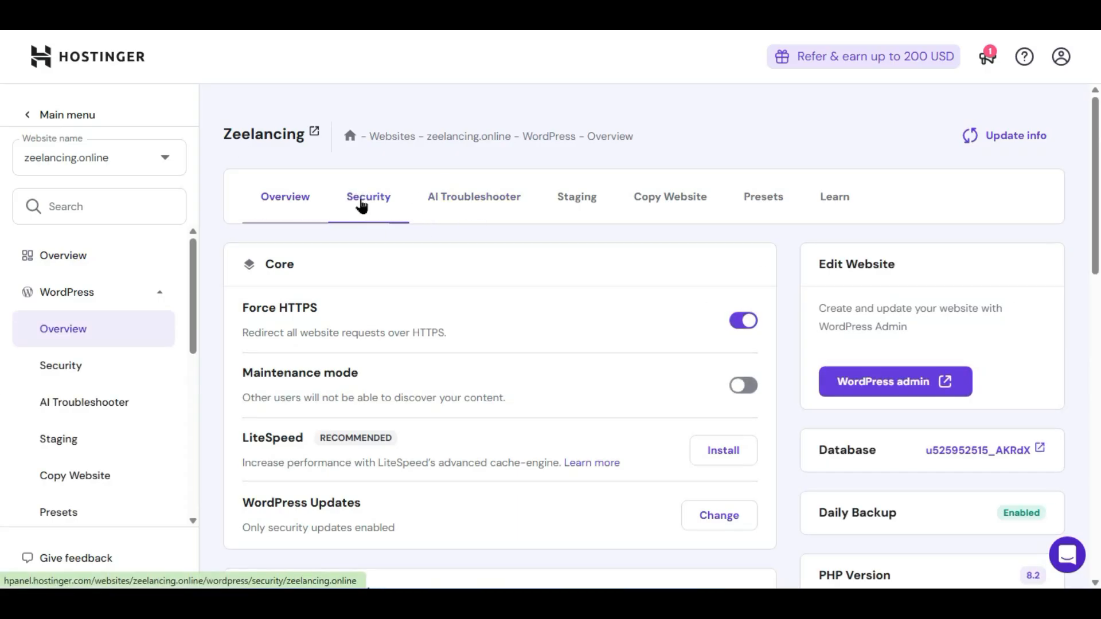
{"action": "left_click", "coordinate": [357, 203]}
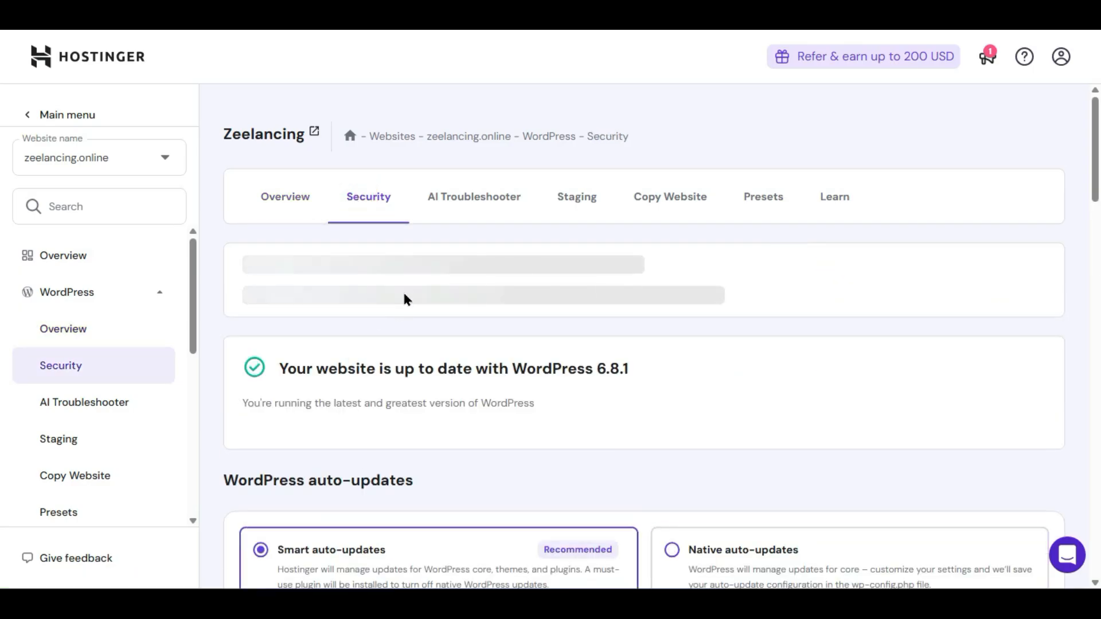
Review the update log, the installed themes and the installed plugins with their security status and active state
{"action": "scroll", "coordinate": [407, 297], "scroll_direction": "down", "scroll_amount": 2}
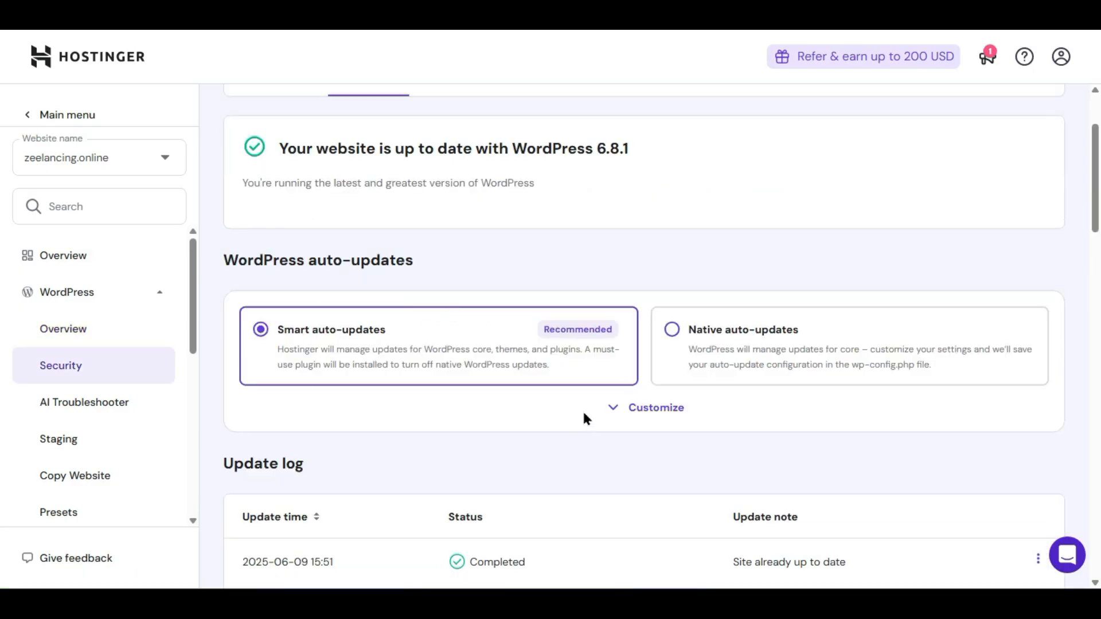
{"action": "scroll", "coordinate": [582, 418], "scroll_direction": "down", "scroll_amount": 6}
{"action": "scroll", "coordinate": [602, 317], "scroll_direction": "up", "scroll_amount": 4}
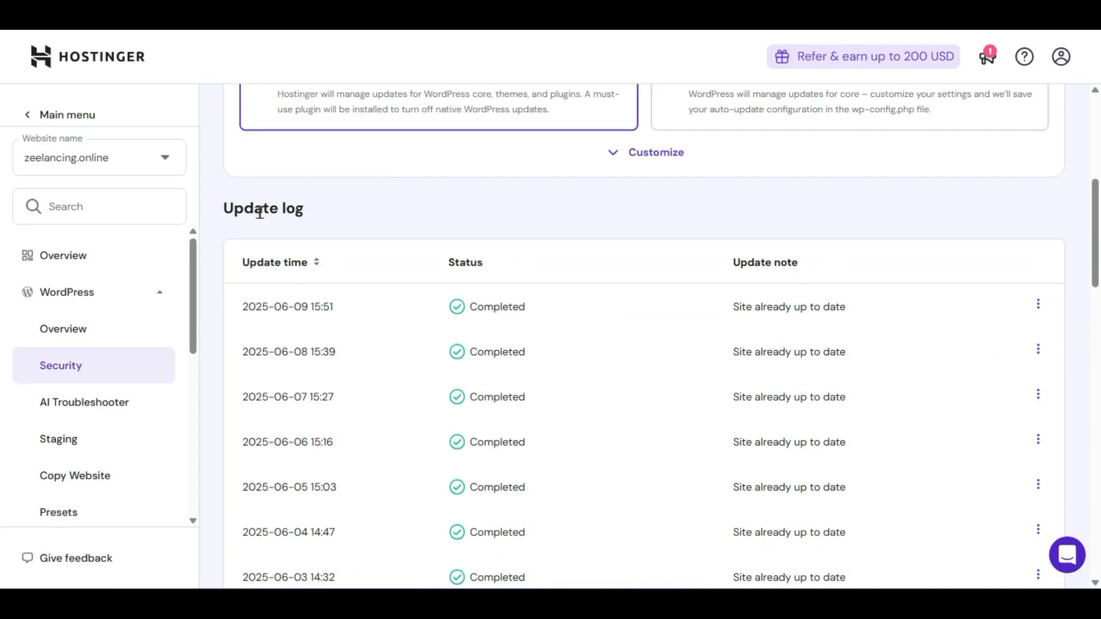
{"action": "scroll", "coordinate": [775, 413], "scroll_direction": "down", "scroll_amount": 2}
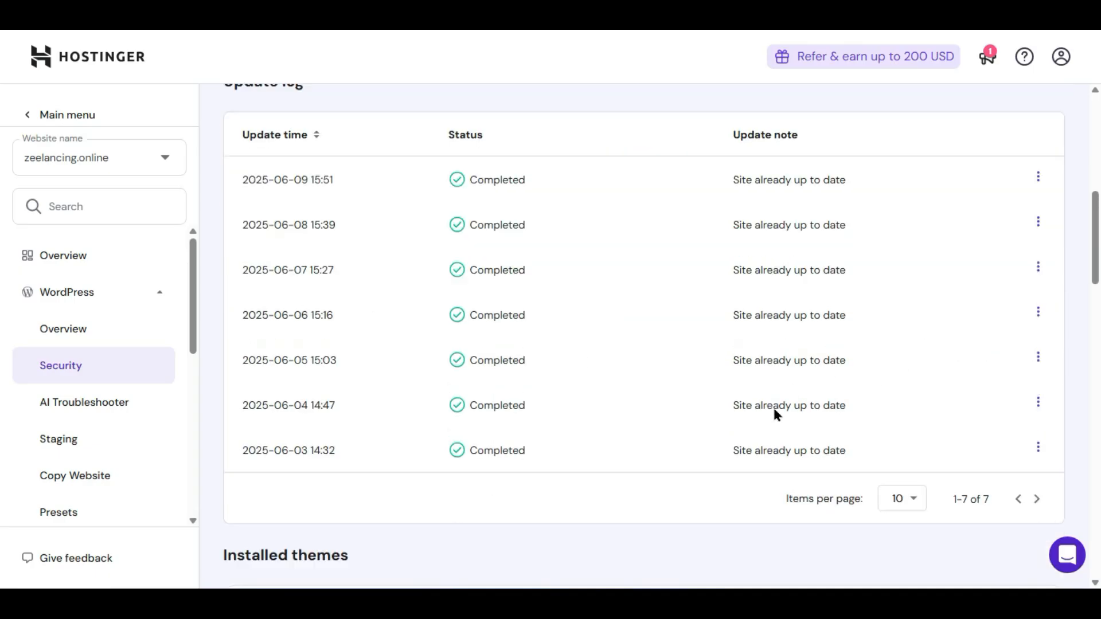
{"action": "scroll", "coordinate": [630, 287], "scroll_direction": "down", "scroll_amount": 6}
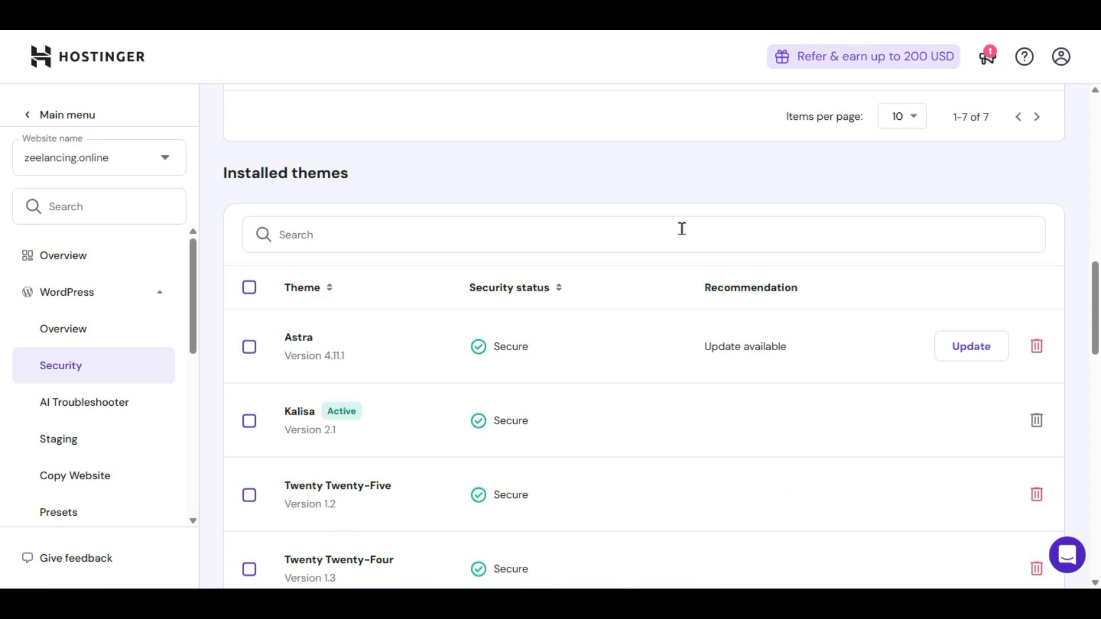
{"action": "scroll", "coordinate": [732, 294], "scroll_direction": "down", "scroll_amount": 10}
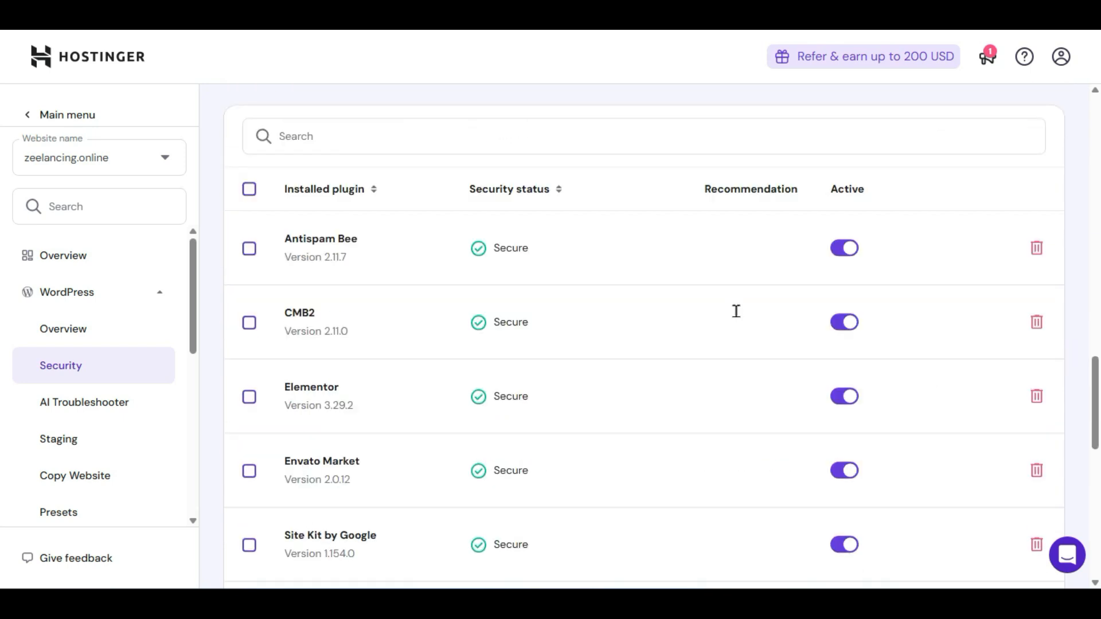
{"action": "scroll", "coordinate": [722, 333], "scroll_direction": "up", "scroll_amount": 4}
{"action": "scroll", "coordinate": [264, 370], "scroll_direction": "down", "scroll_amount": 2}
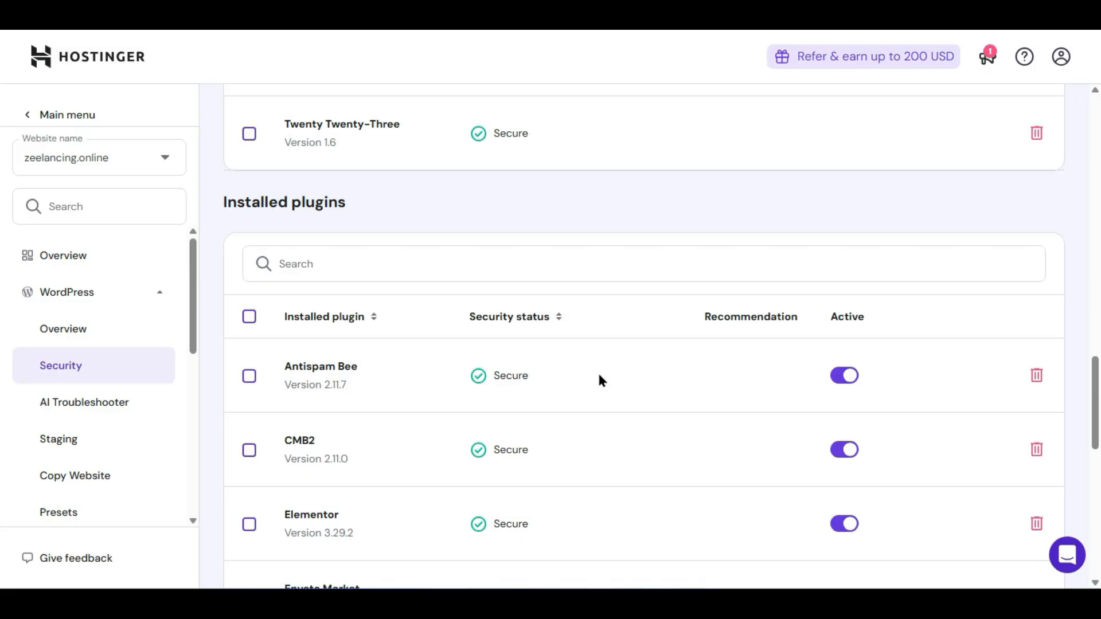
{"action": "scroll", "coordinate": [588, 378], "scroll_direction": "down", "scroll_amount": 2}
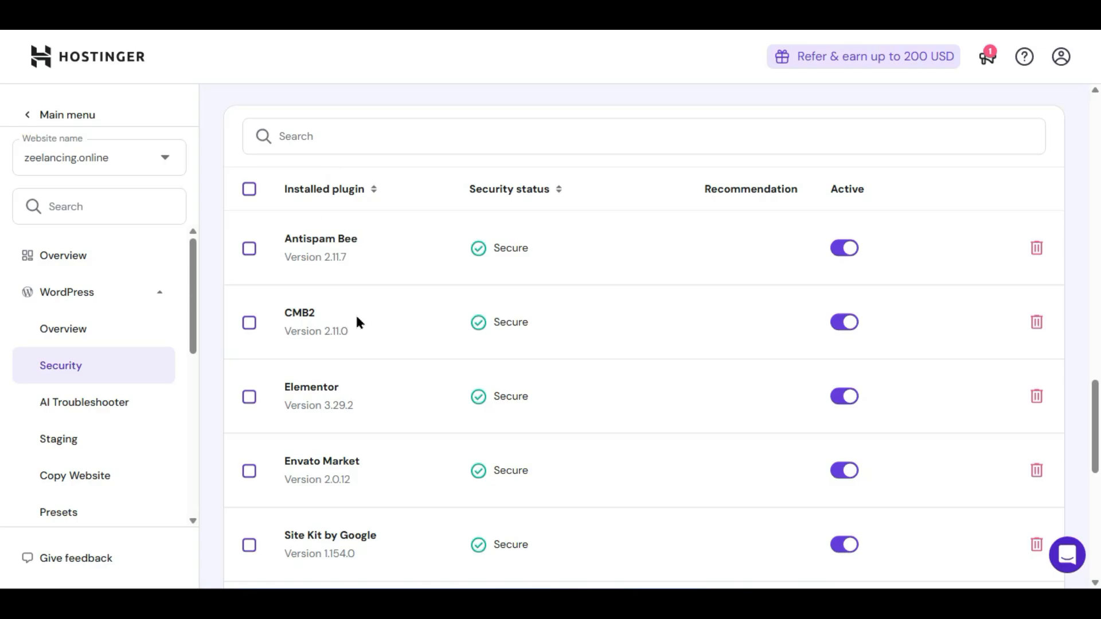
{"action": "scroll", "coordinate": [357, 317], "scroll_direction": "down", "scroll_amount": 6}
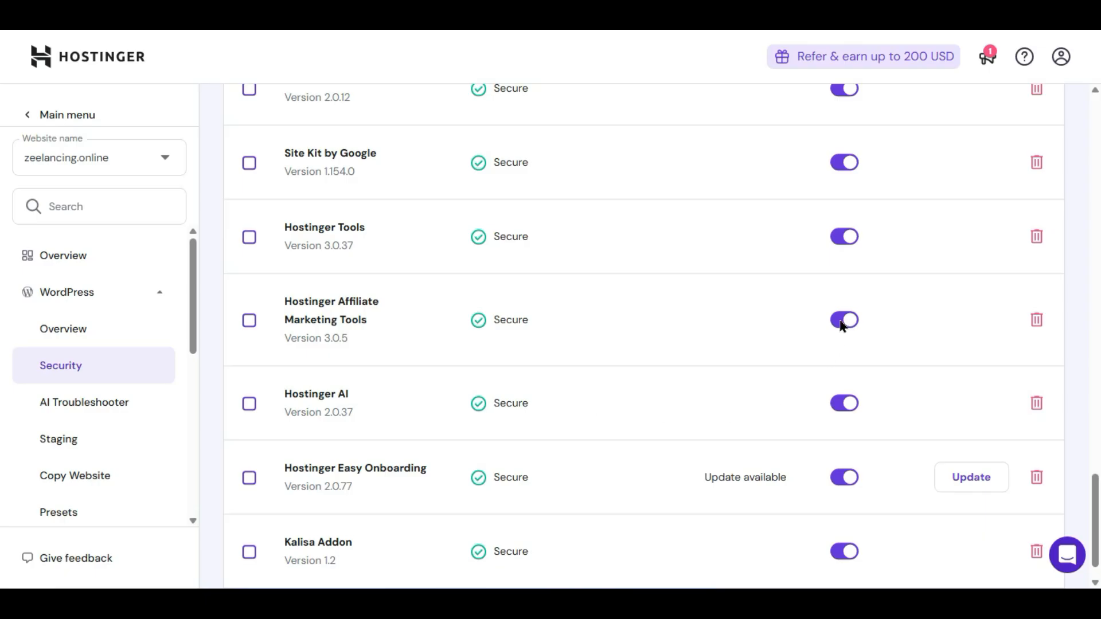
{"action": "scroll", "coordinate": [844, 338], "scroll_direction": "up", "scroll_amount": 2}
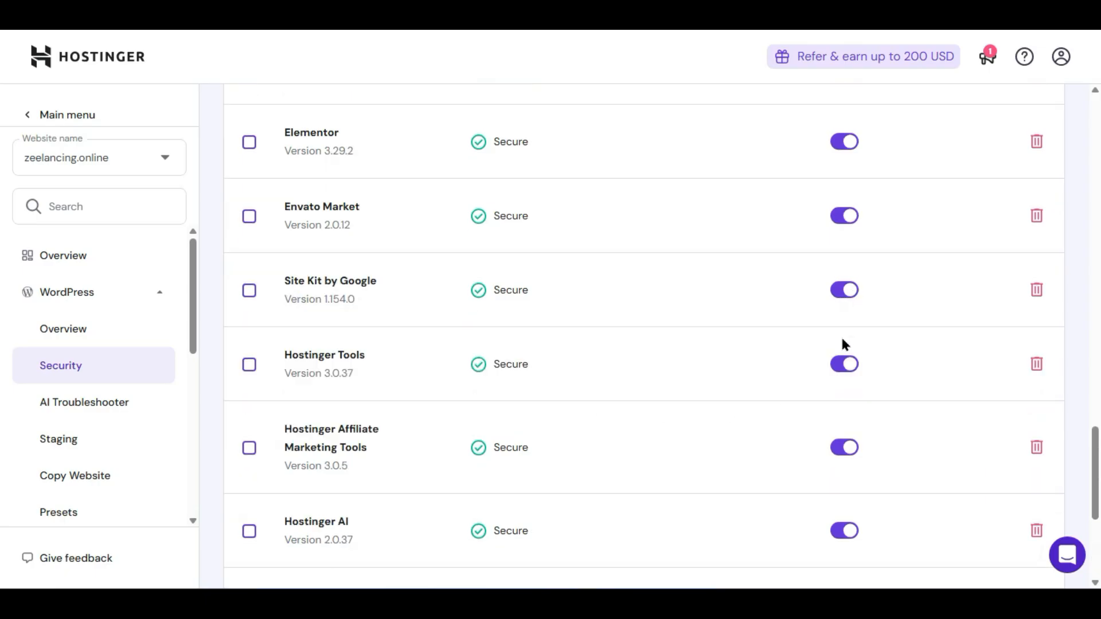
{"action": "scroll", "coordinate": [803, 401], "scroll_direction": "up", "scroll_amount": 4}
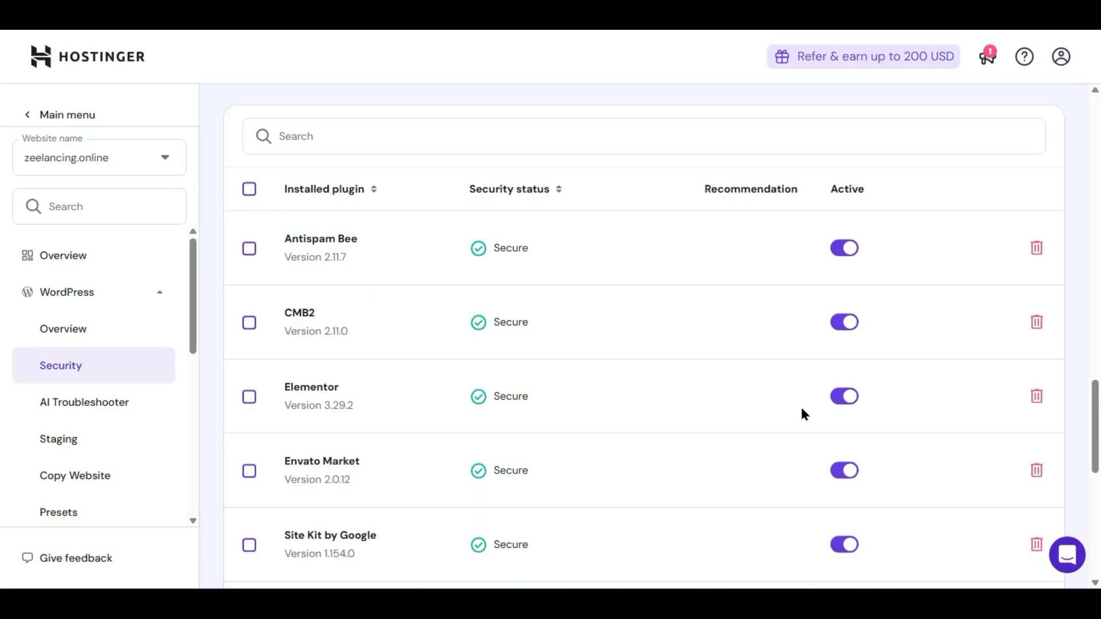
{"action": "scroll", "coordinate": [803, 413], "scroll_direction": "down", "scroll_amount": 2}
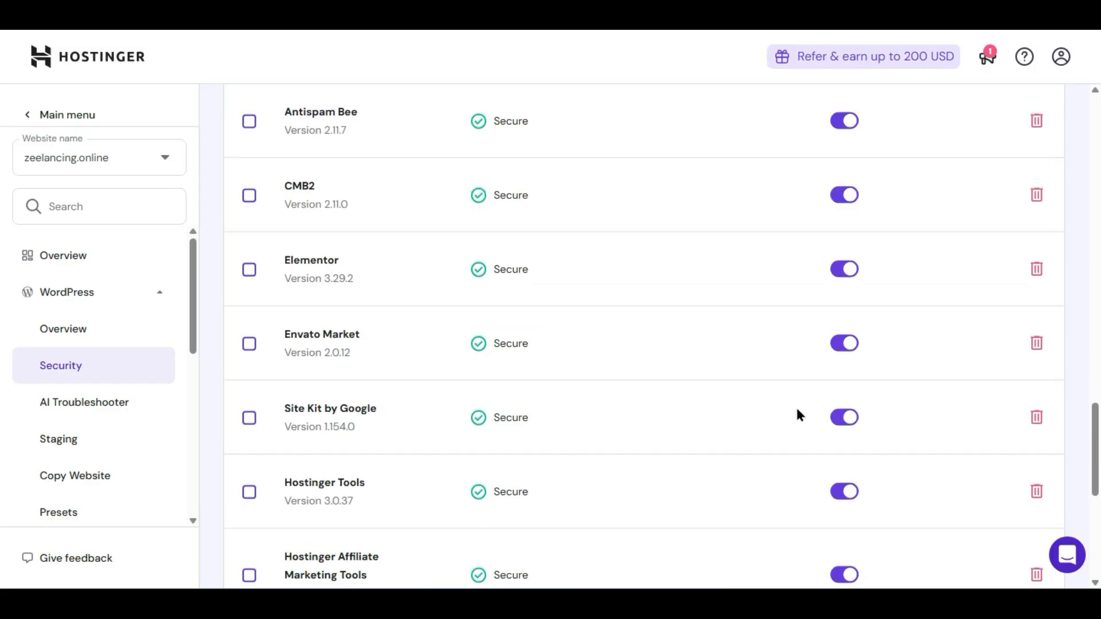
{"action": "scroll", "coordinate": [798, 410], "scroll_direction": "up", "scroll_amount": 2}
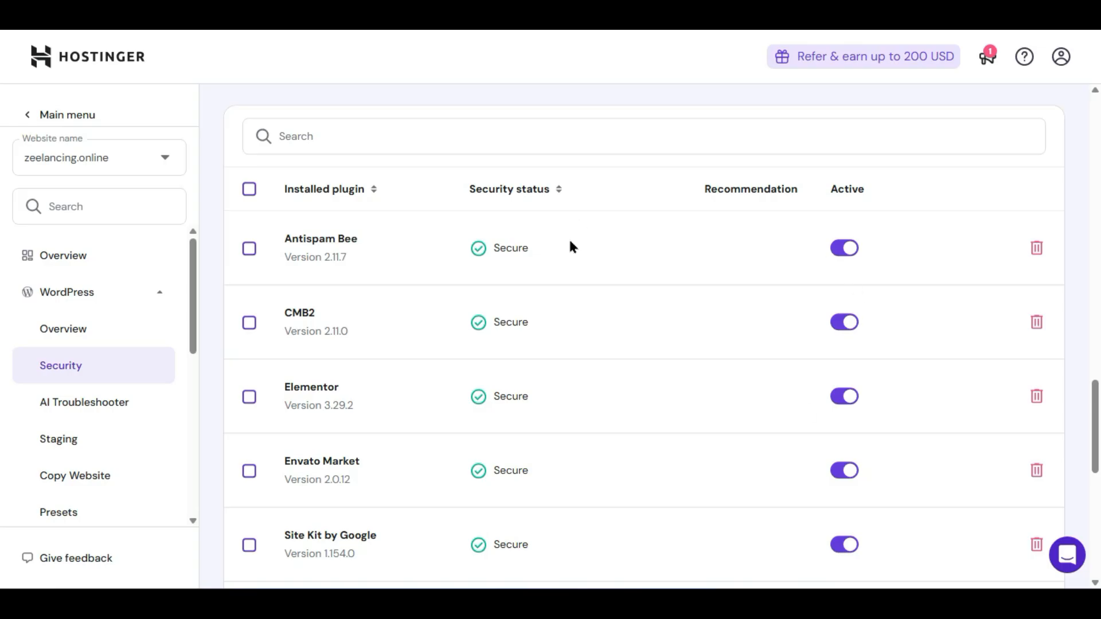
Deactivate the Antispam Bee plugin and activate it again
{"action": "left_click", "coordinate": [841, 252]}
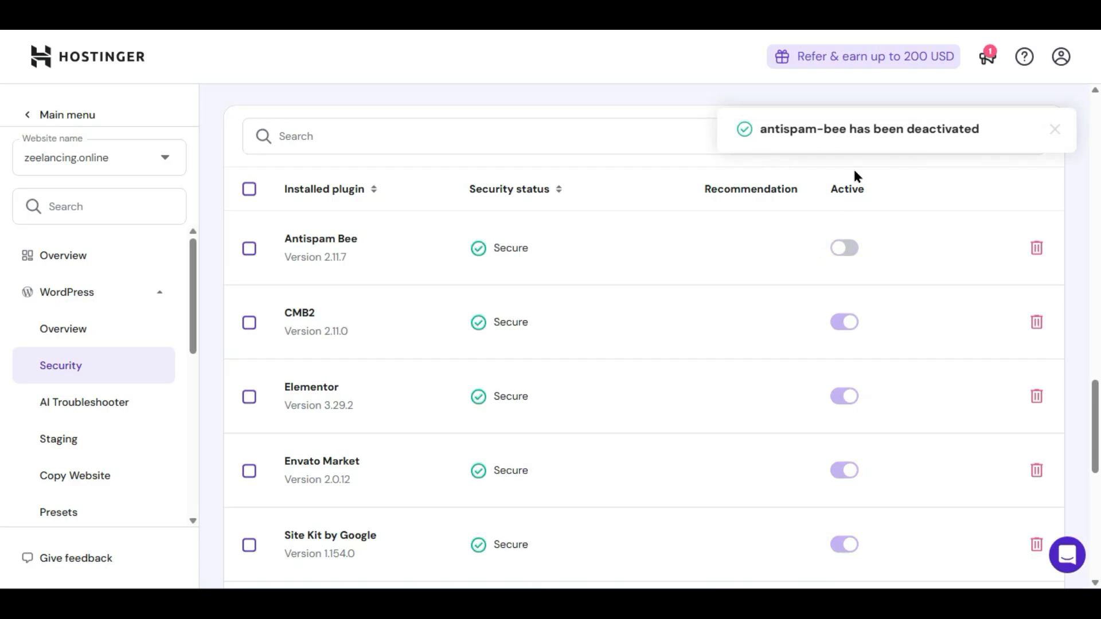
{"action": "left_click", "coordinate": [842, 250]}
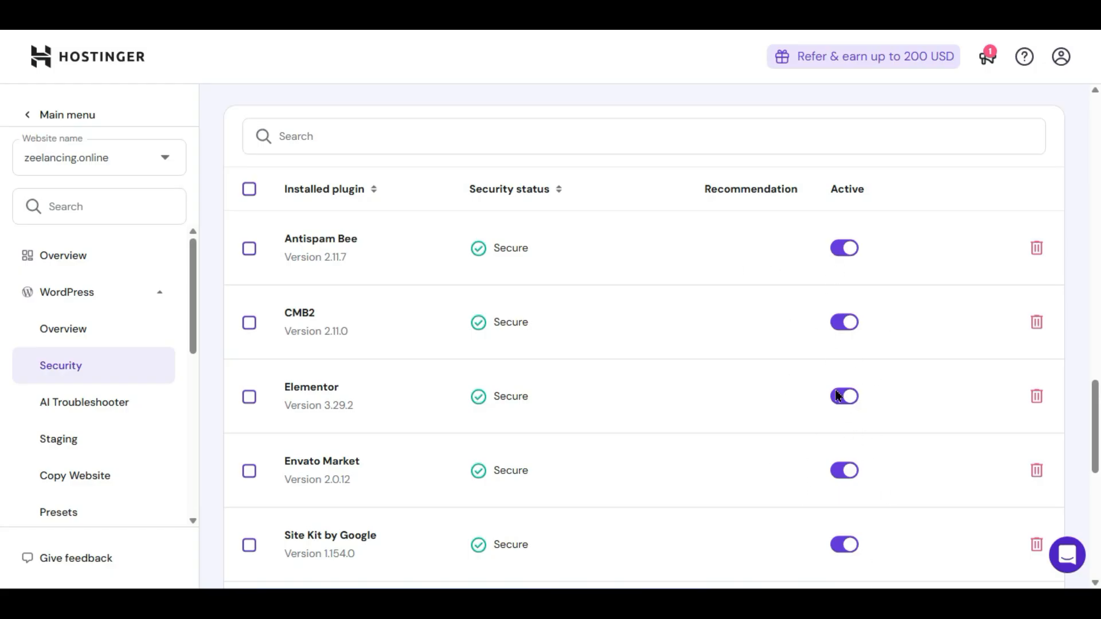
Look through the rest of the installed plugins list for available updates
{"action": "scroll", "coordinate": [837, 435], "scroll_direction": "down", "scroll_amount": 2}
{"action": "scroll", "coordinate": [861, 470], "scroll_direction": "down", "scroll_amount": 5}
{"action": "scroll", "coordinate": [774, 284], "scroll_direction": "down", "scroll_amount": 2}
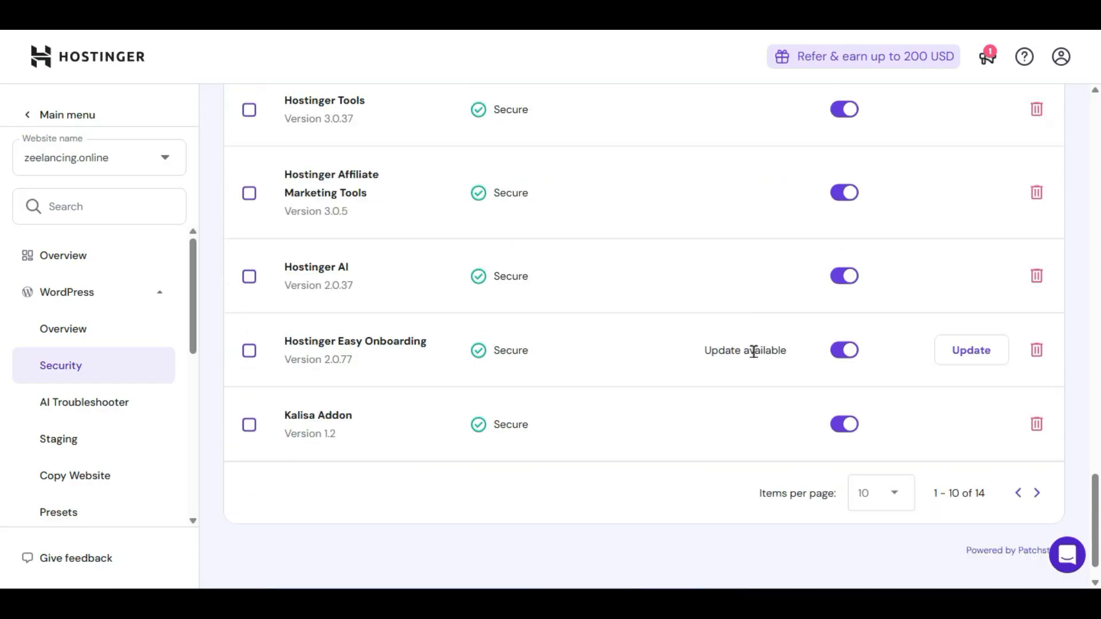
{"action": "scroll", "coordinate": [757, 373], "scroll_direction": "up", "scroll_amount": 5}
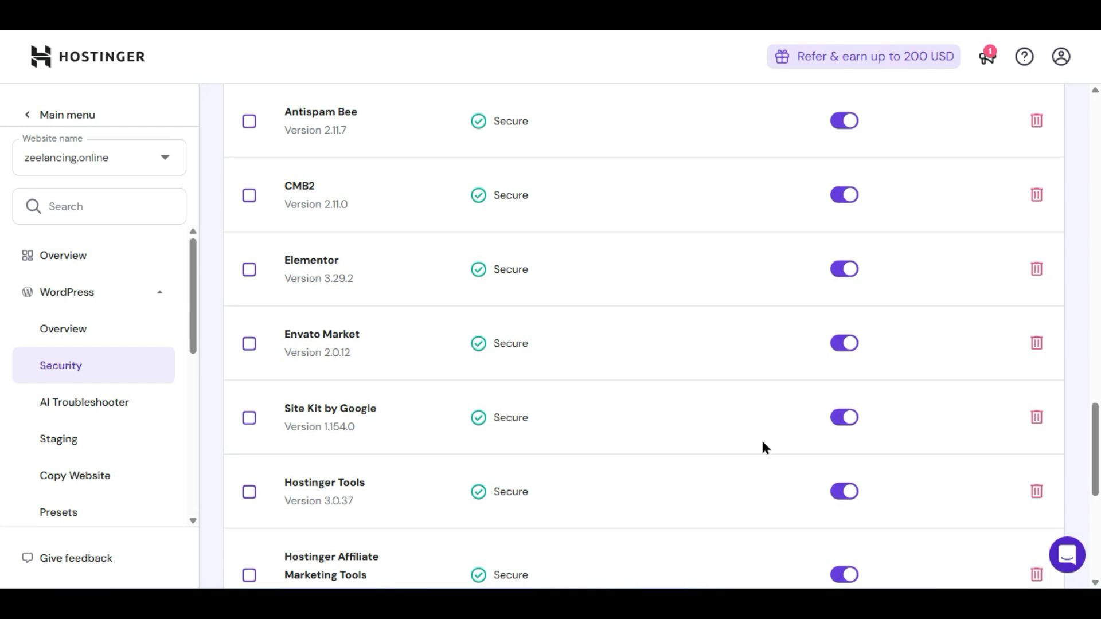
{"action": "scroll", "coordinate": [760, 448], "scroll_direction": "up", "scroll_amount": 2}
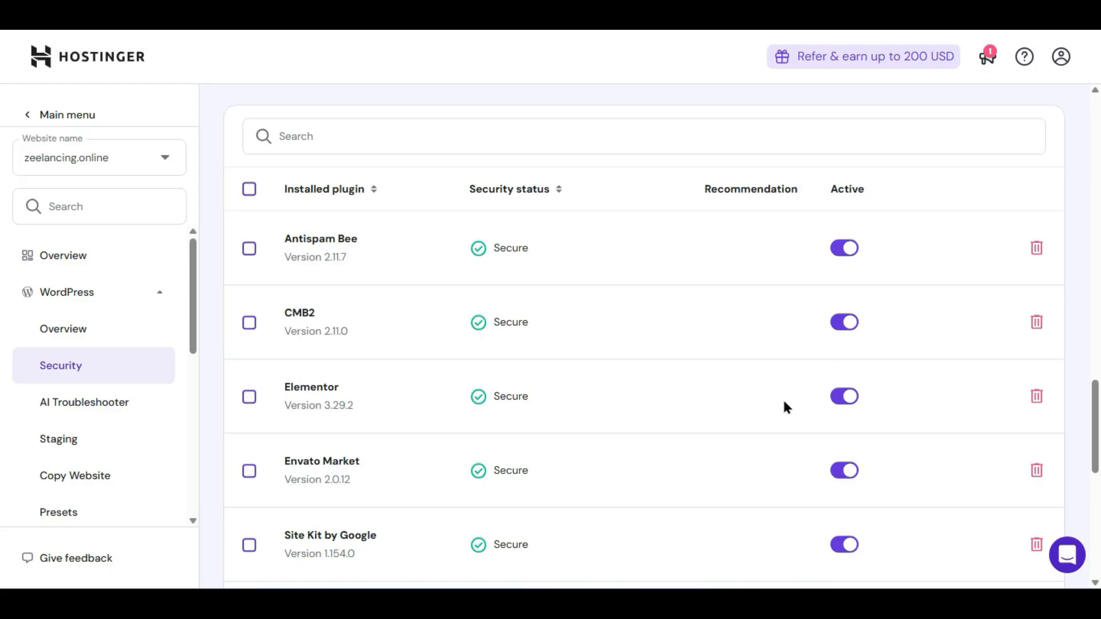
{"action": "scroll", "coordinate": [783, 402], "scroll_direction": "up", "scroll_amount": 12}
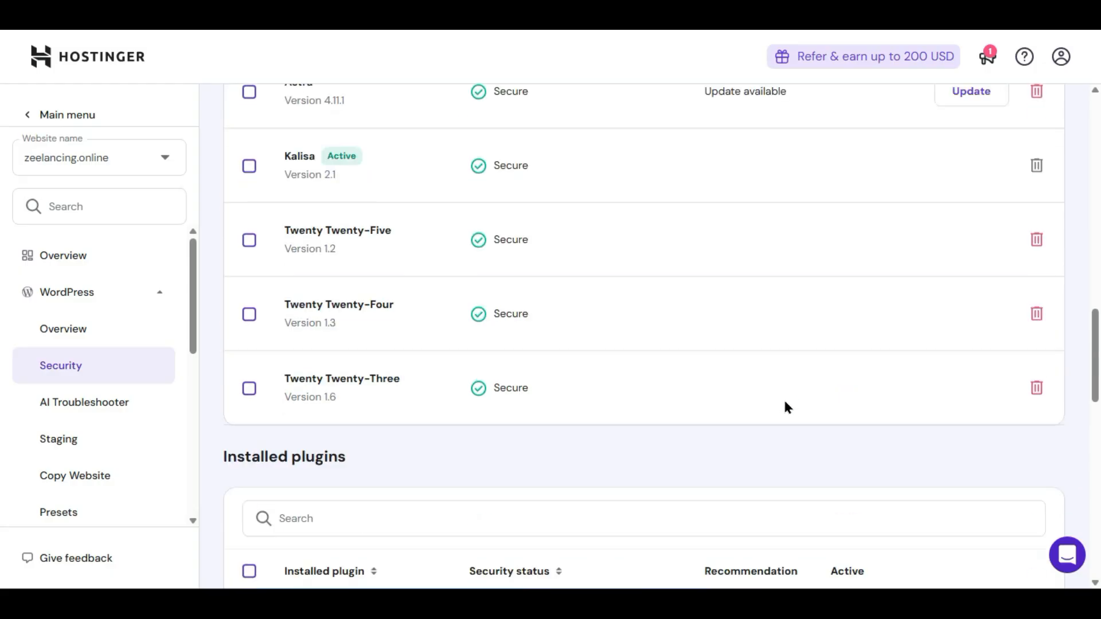
{"action": "scroll", "coordinate": [785, 406], "scroll_direction": "up", "scroll_amount": 13}
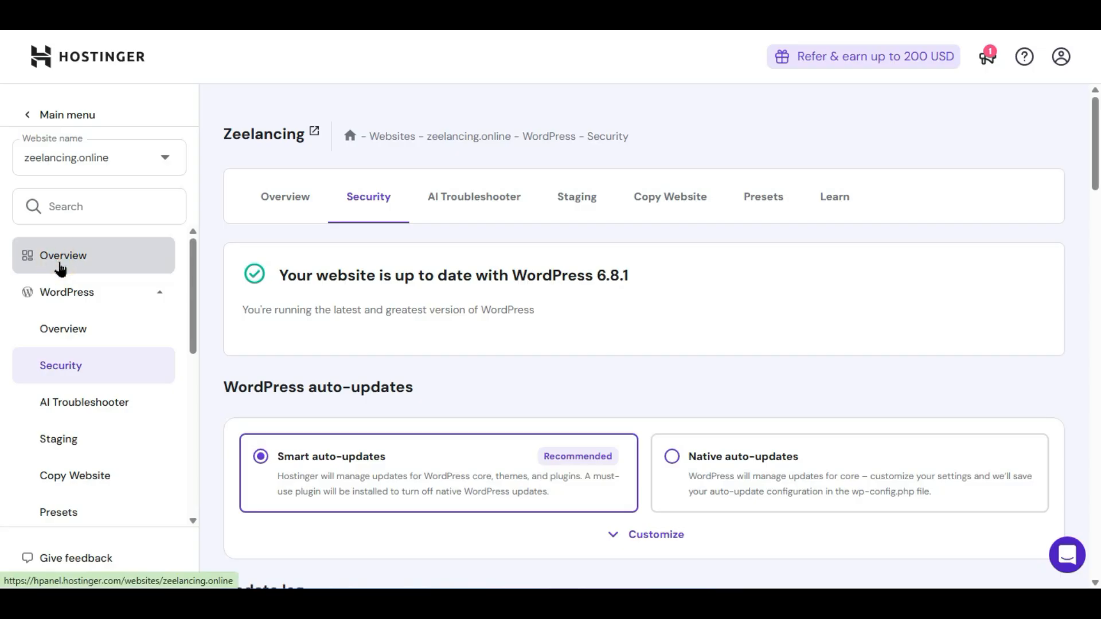
Open the website's file manager from its dashboard and go to the wp-content folder inside public_html
{"action": "left_click", "coordinate": [98, 256]}
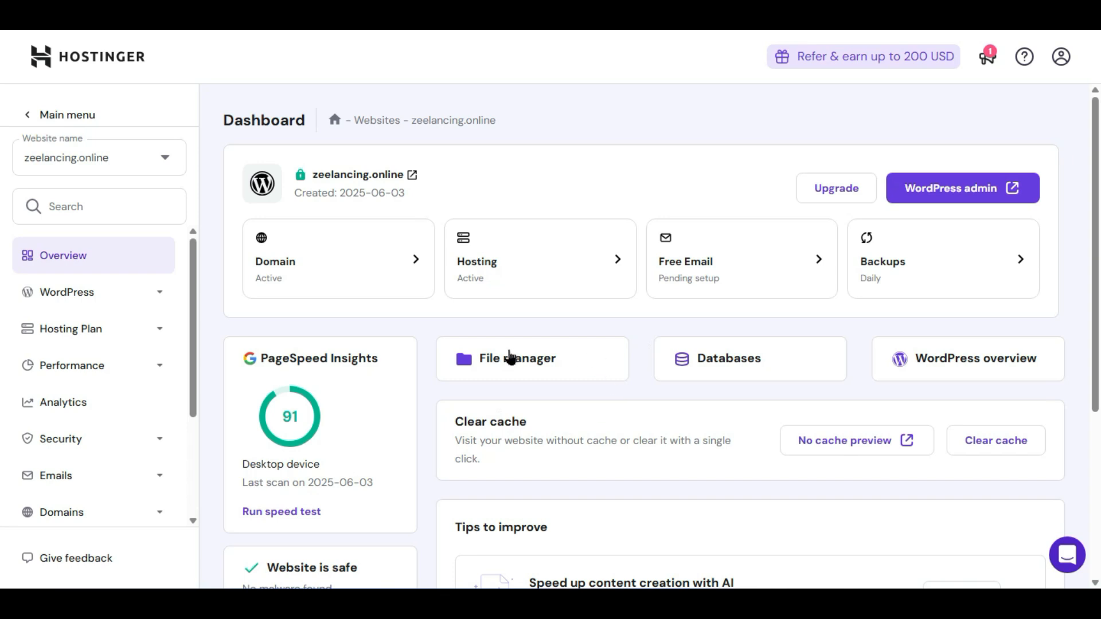
{"action": "left_click", "coordinate": [564, 353]}
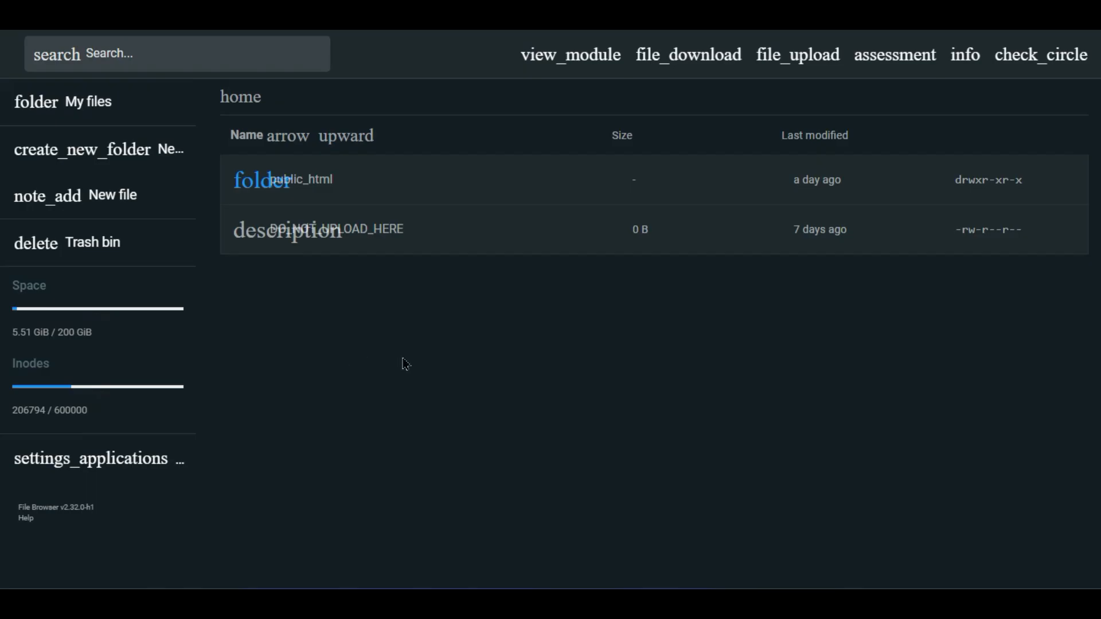
{"action": "key", "text": "F5"}
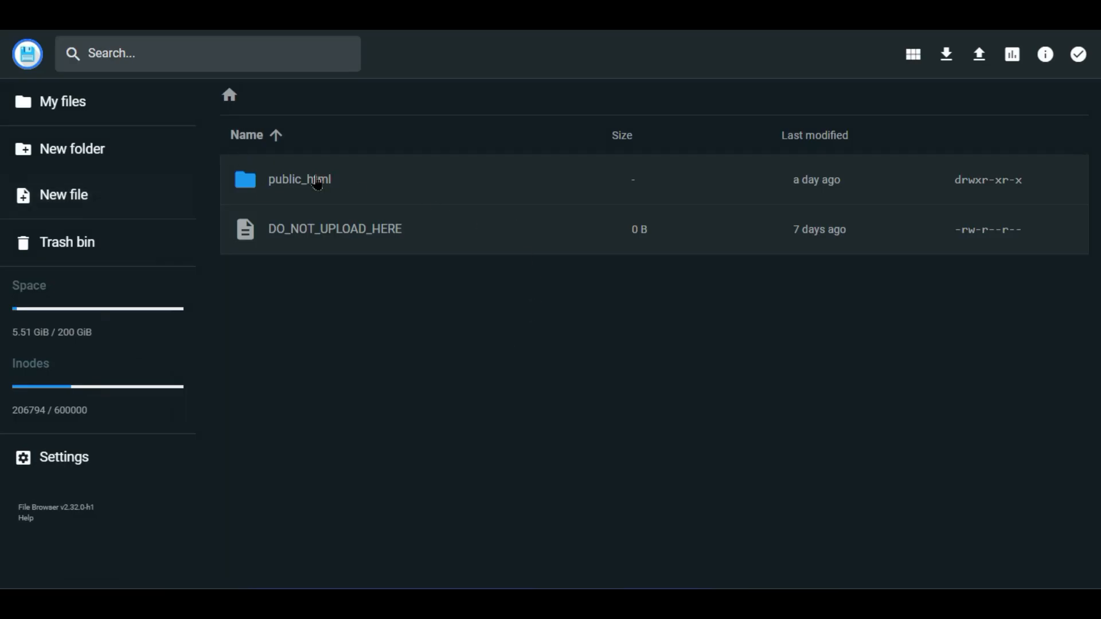
{"action": "double_click", "coordinate": [420, 196]}
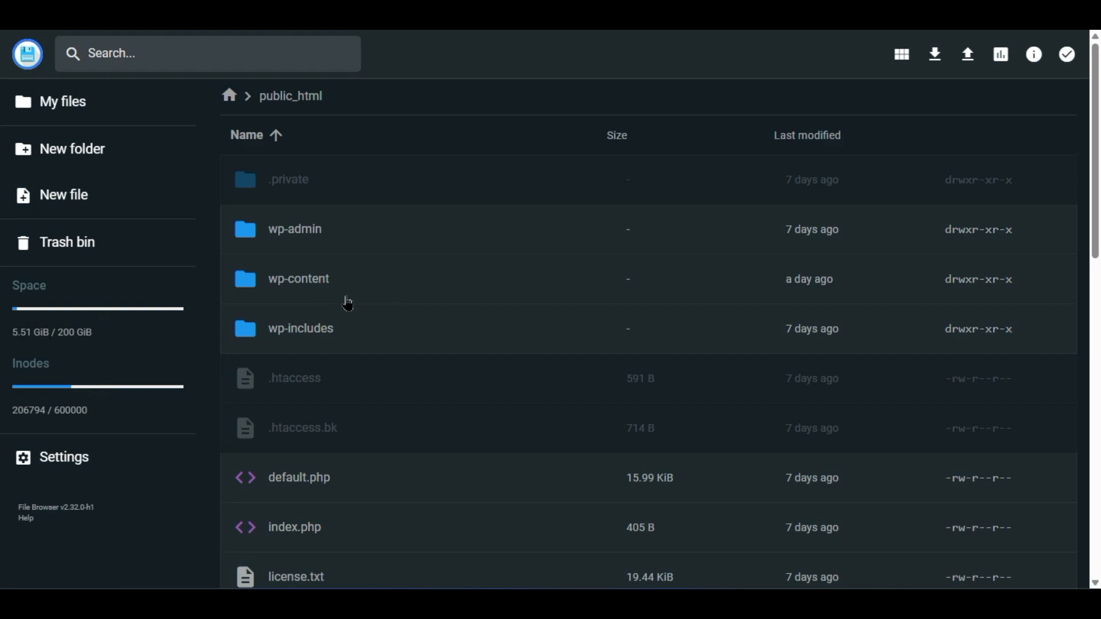
{"action": "double_click", "coordinate": [309, 289]}
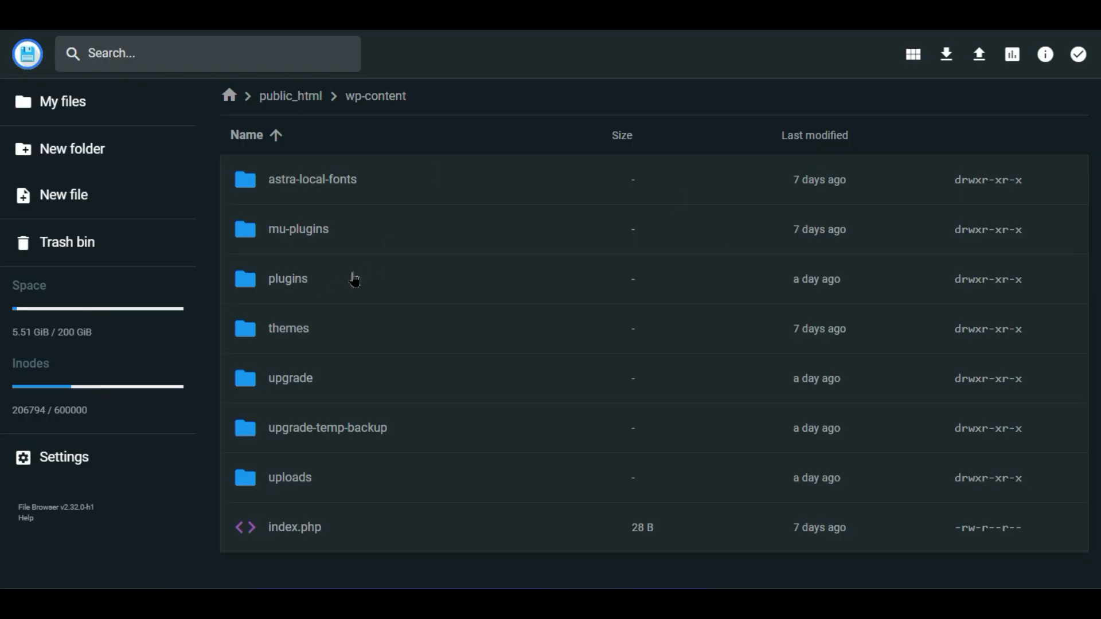
Enter plugins.demo as the new name for the plugins folder, but cancel the rename
{"action": "right_click", "coordinate": [316, 290]}
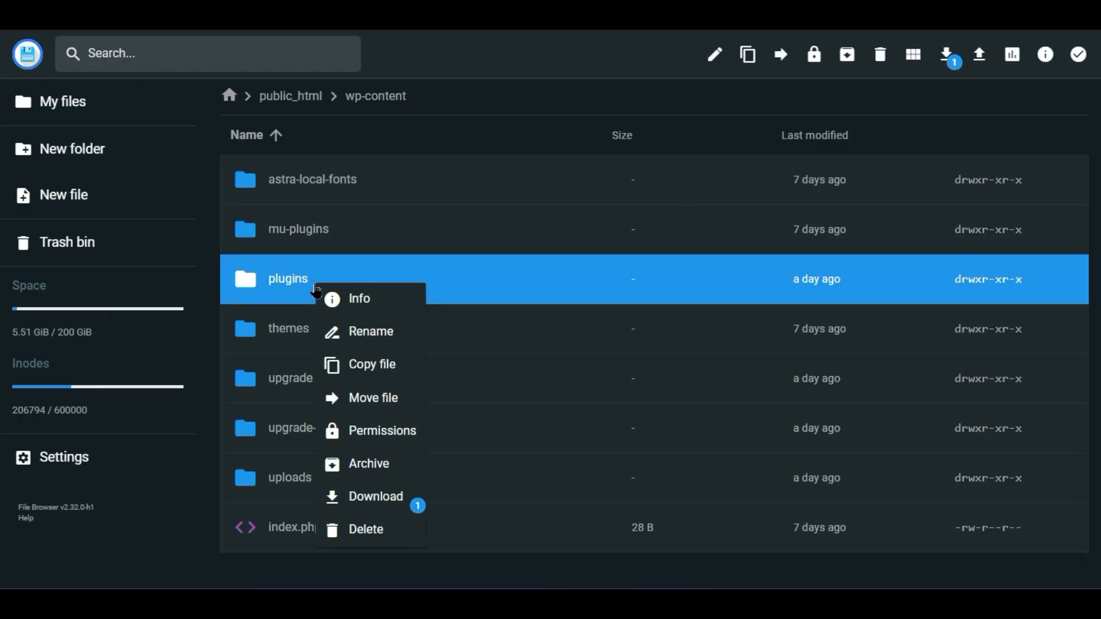
{"action": "left_click", "coordinate": [376, 333]}
{"action": "left_click", "coordinate": [469, 321]}
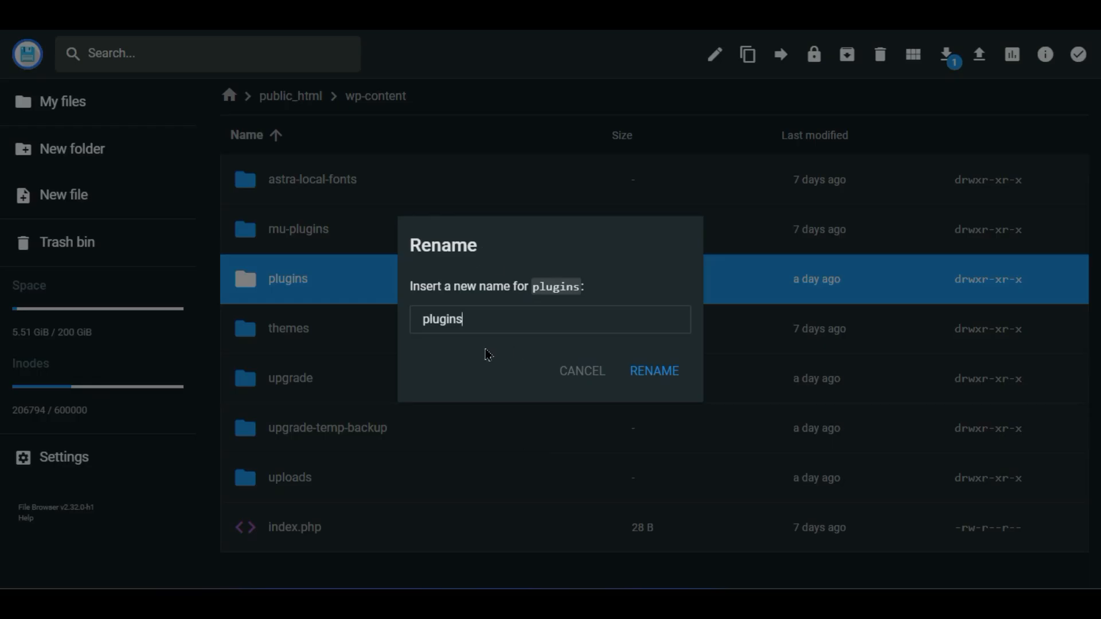
{"action": "type", "text": ".demo"}
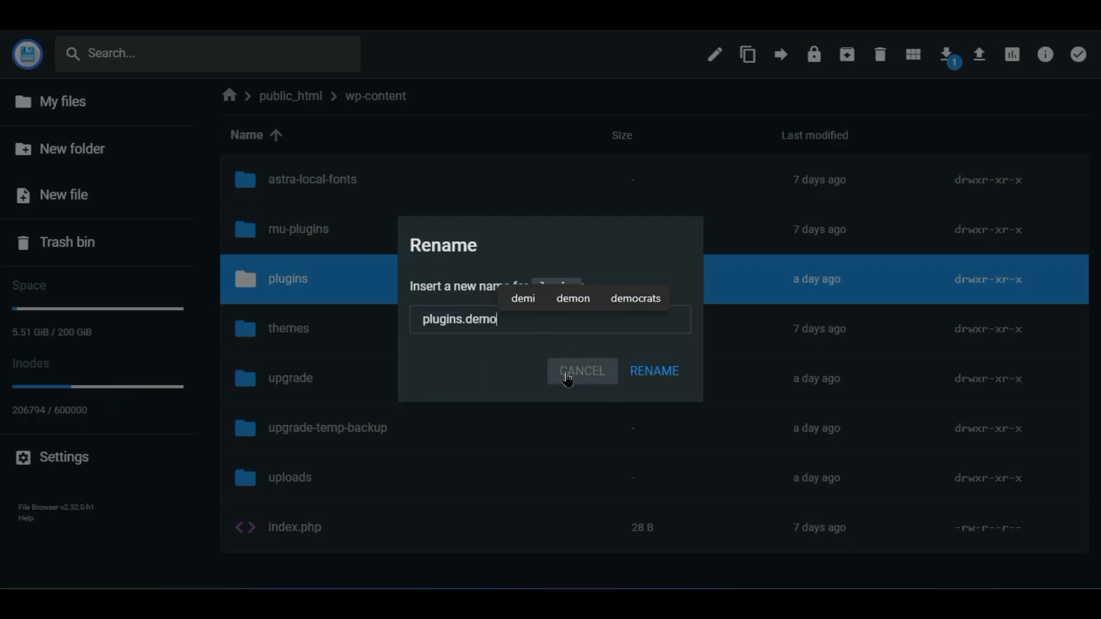
{"action": "double_click", "coordinate": [456, 322]}
{"action": "left_click", "coordinate": [504, 356]}
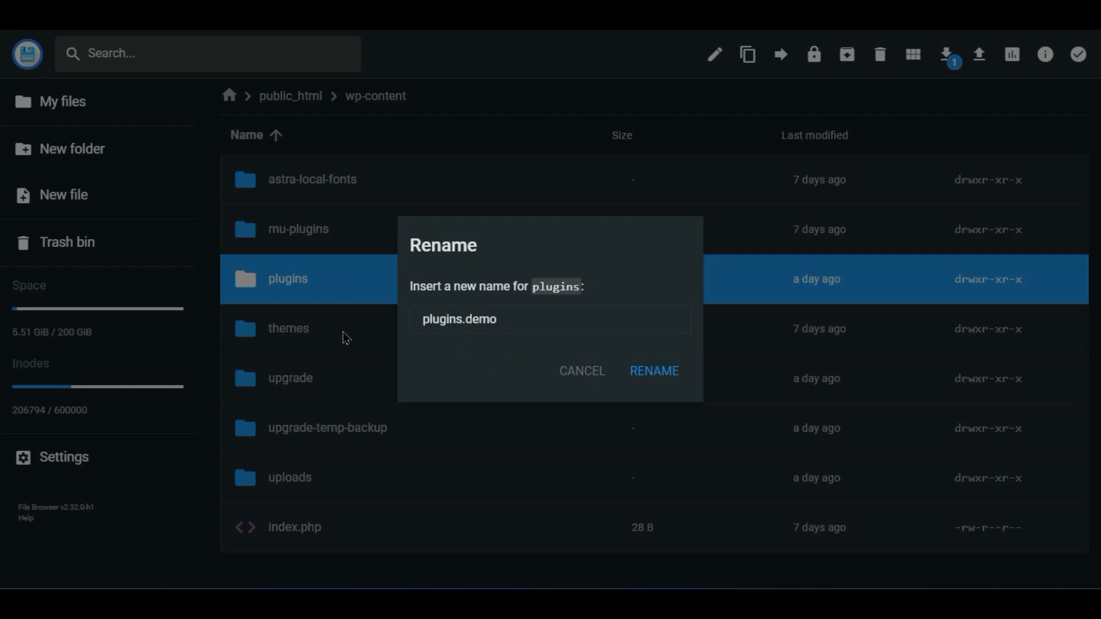
{"action": "left_click", "coordinate": [583, 371]}
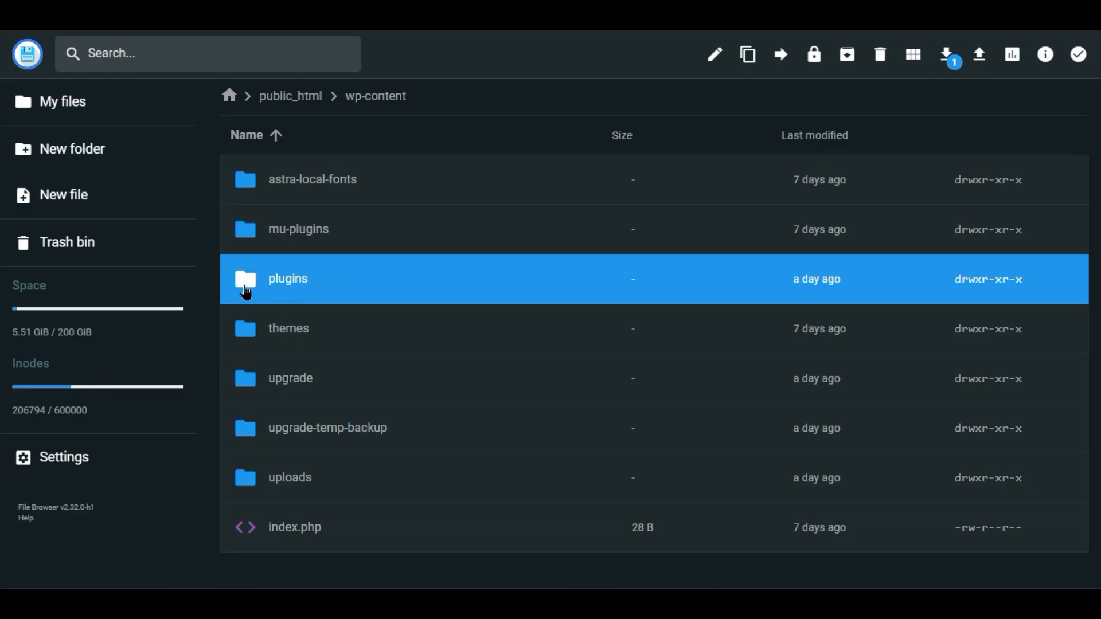
Try again to rename the plugins folder in wp-content to plugins.demo, then cancel without applying the new name
{"action": "right_click", "coordinate": [298, 289]}
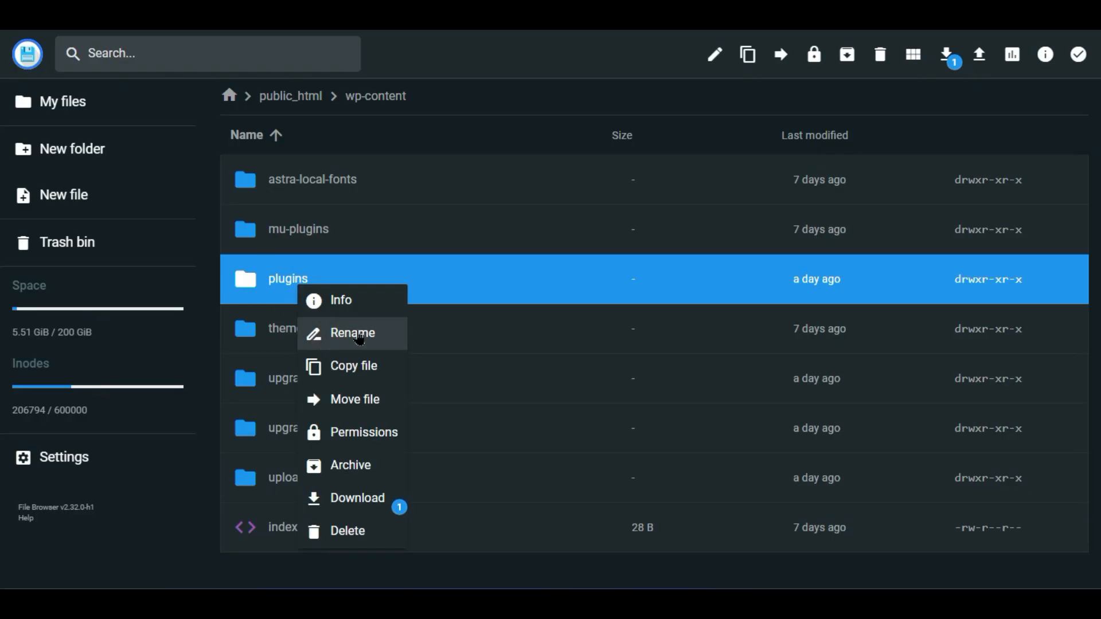
{"action": "left_click", "coordinate": [333, 332]}
{"action": "left_click", "coordinate": [519, 324]}
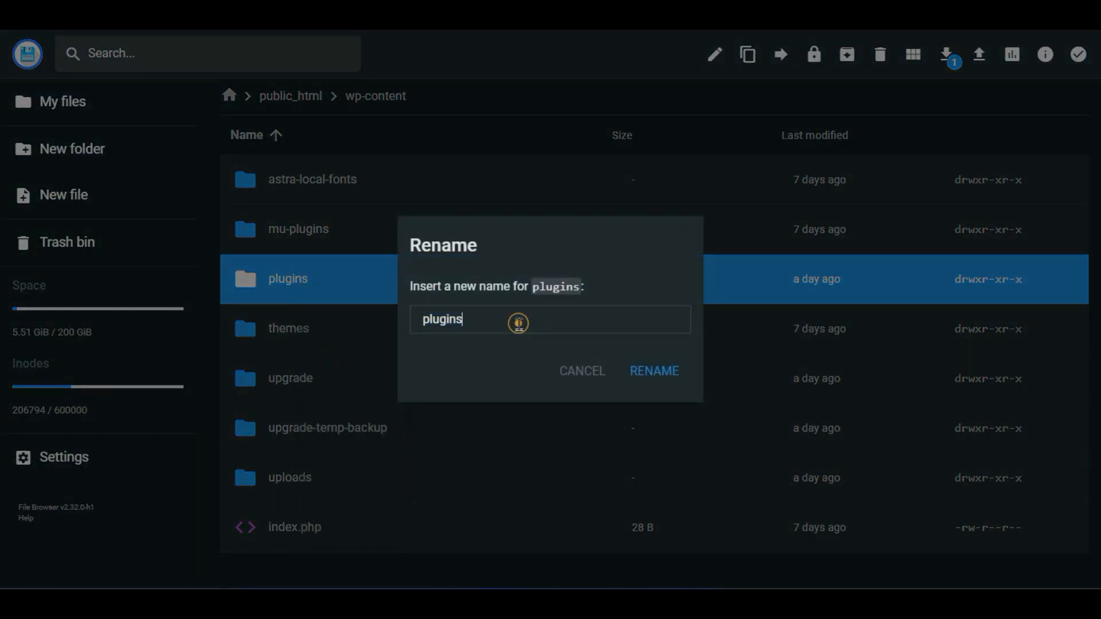
{"action": "type", "text": ".demo"}
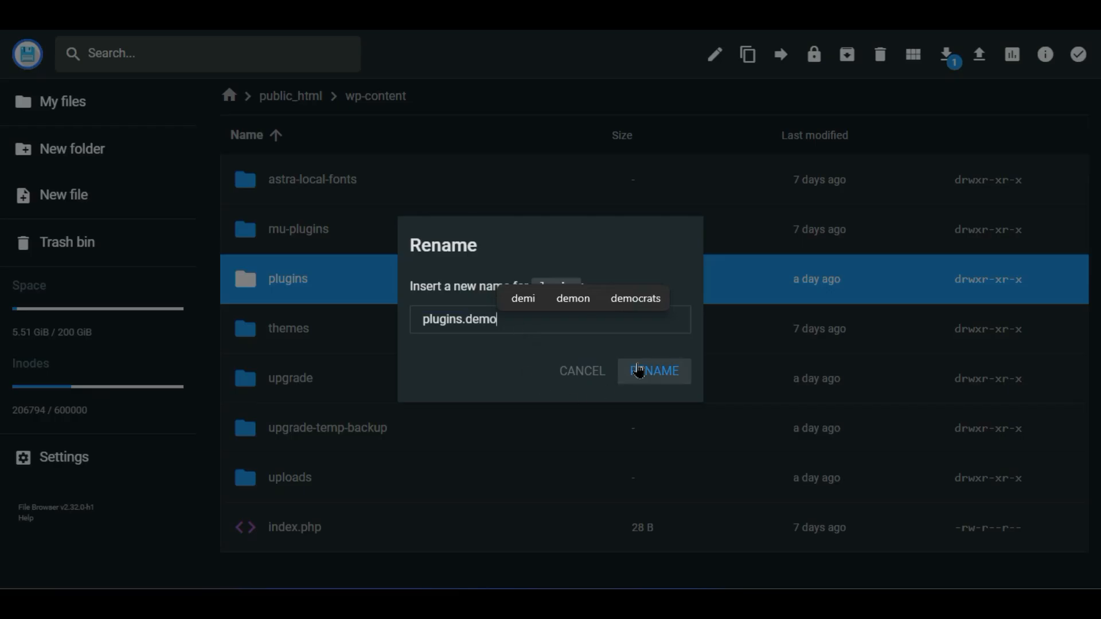
{"action": "left_click", "coordinate": [562, 372]}
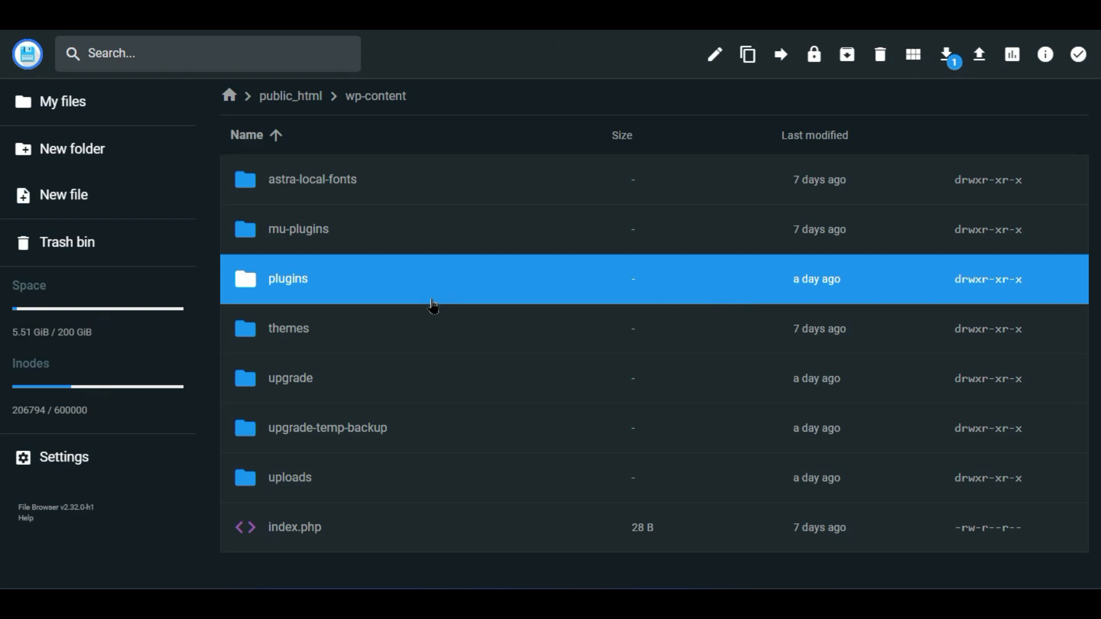
{"action": "right_click", "coordinate": [324, 284]}
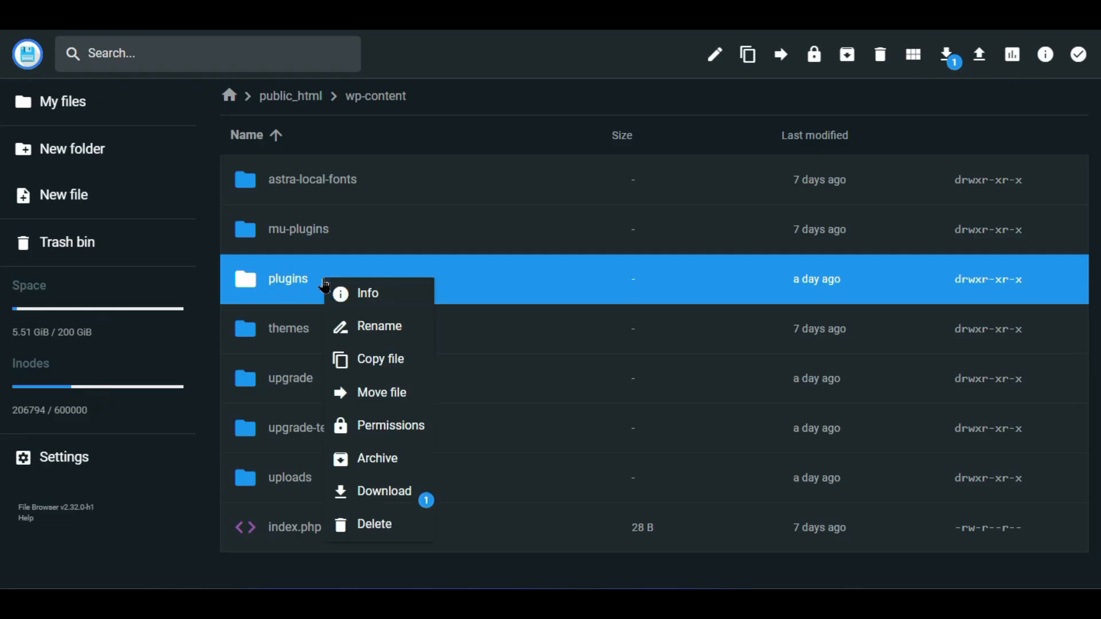
{"action": "left_click", "coordinate": [368, 327]}
{"action": "left_click", "coordinate": [486, 329]}
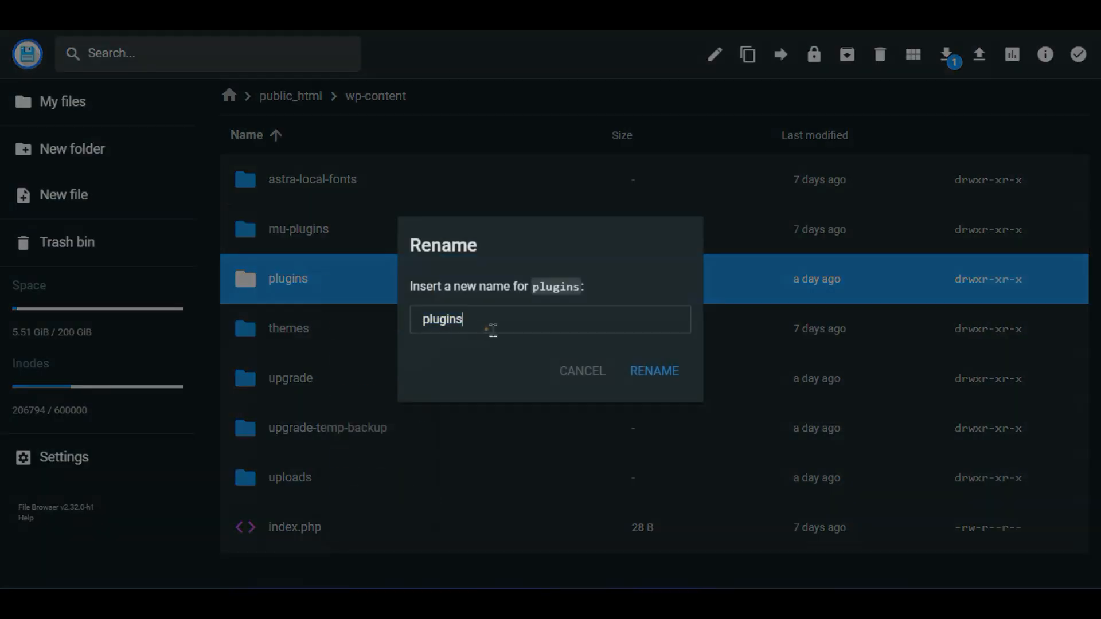
{"action": "left_click_drag", "start_coordinate": [495, 320], "coordinate": [405, 329]}
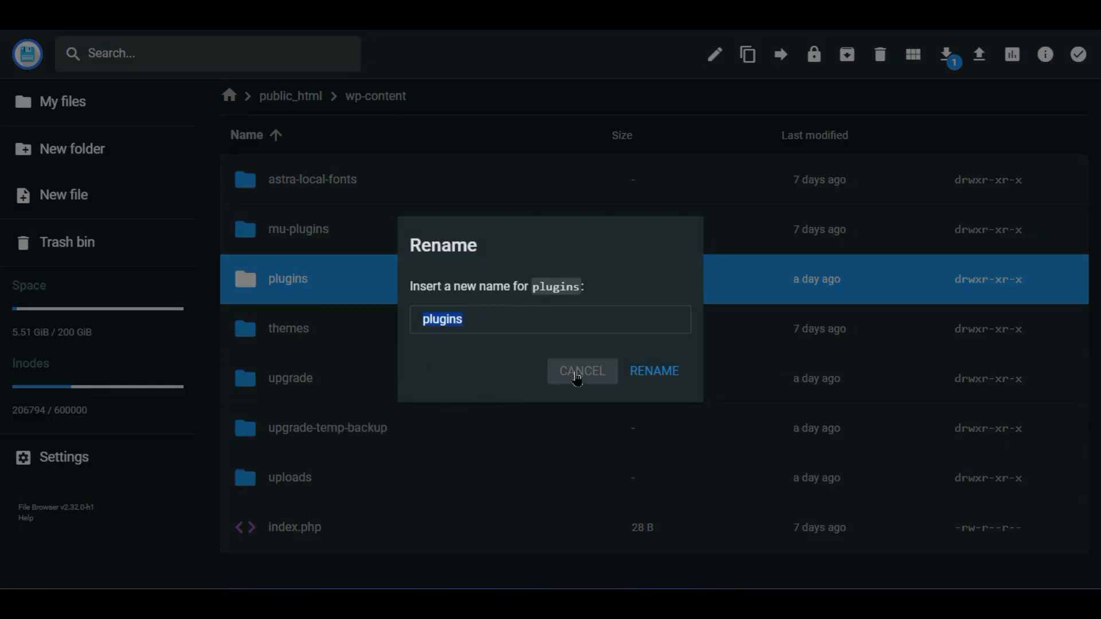
{"action": "left_click", "coordinate": [559, 331]}
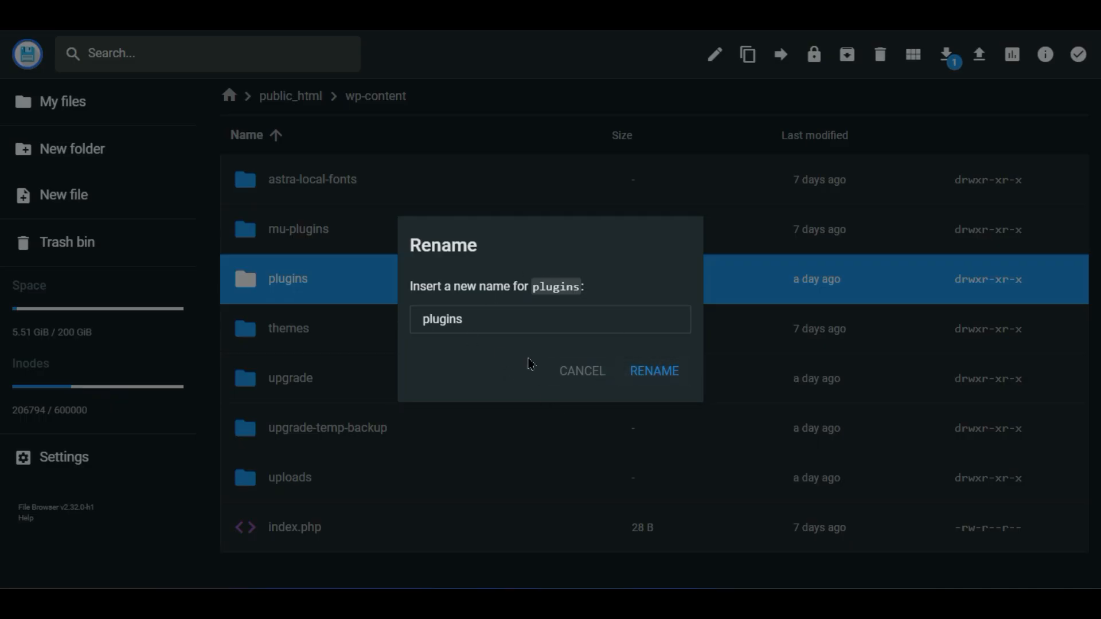
{"action": "left_click", "coordinate": [560, 387]}
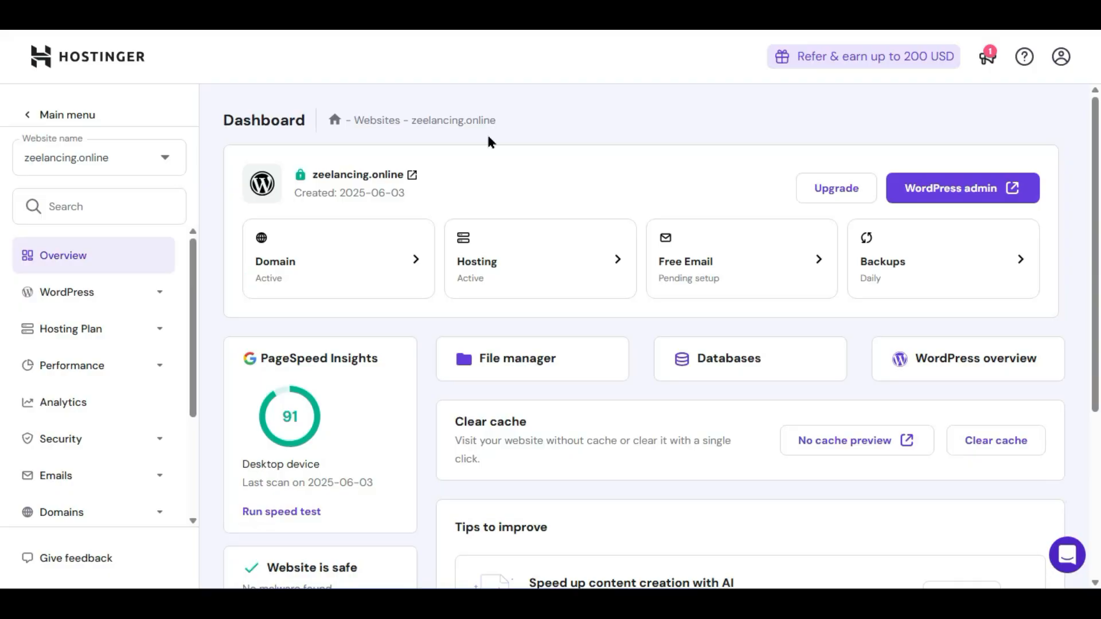
Open the WordPress admin of zeelancing.online from its Hostinger dashboard and go to the installed plugins list
{"action": "left_click", "coordinate": [978, 191]}
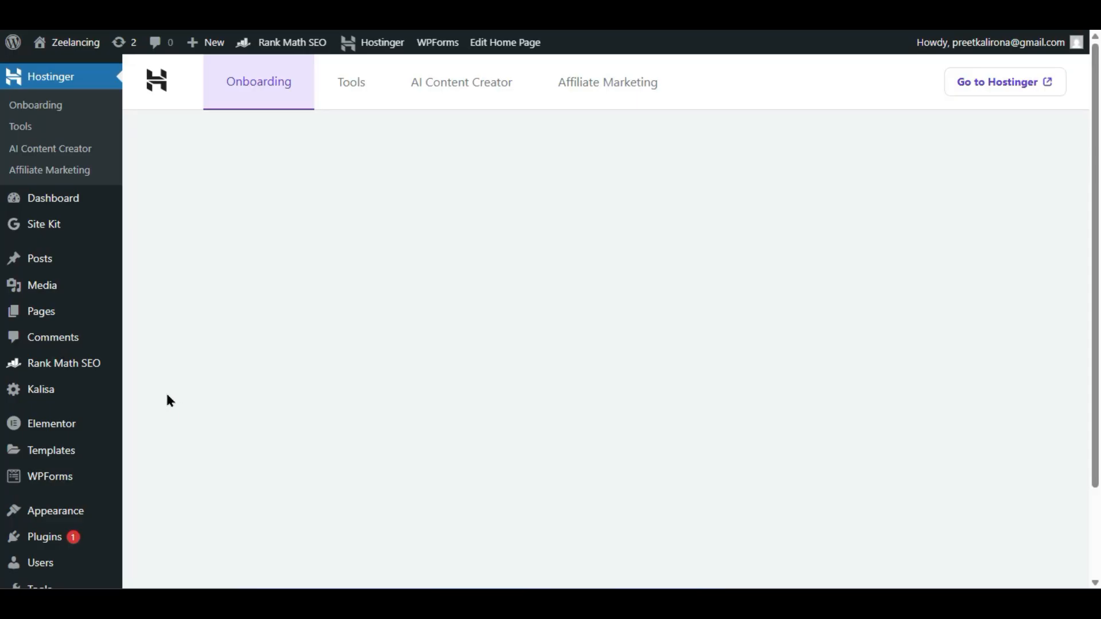
{"action": "scroll", "coordinate": [150, 404], "scroll_direction": "down", "scroll_amount": 10}
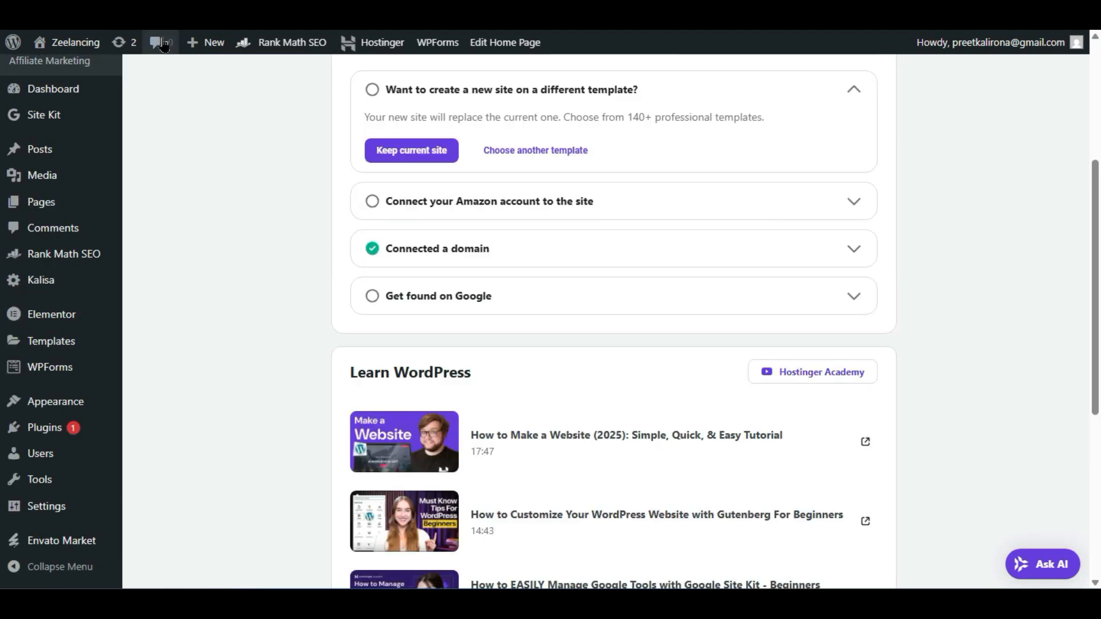
{"action": "mouse_move", "coordinate": [86, 434]}
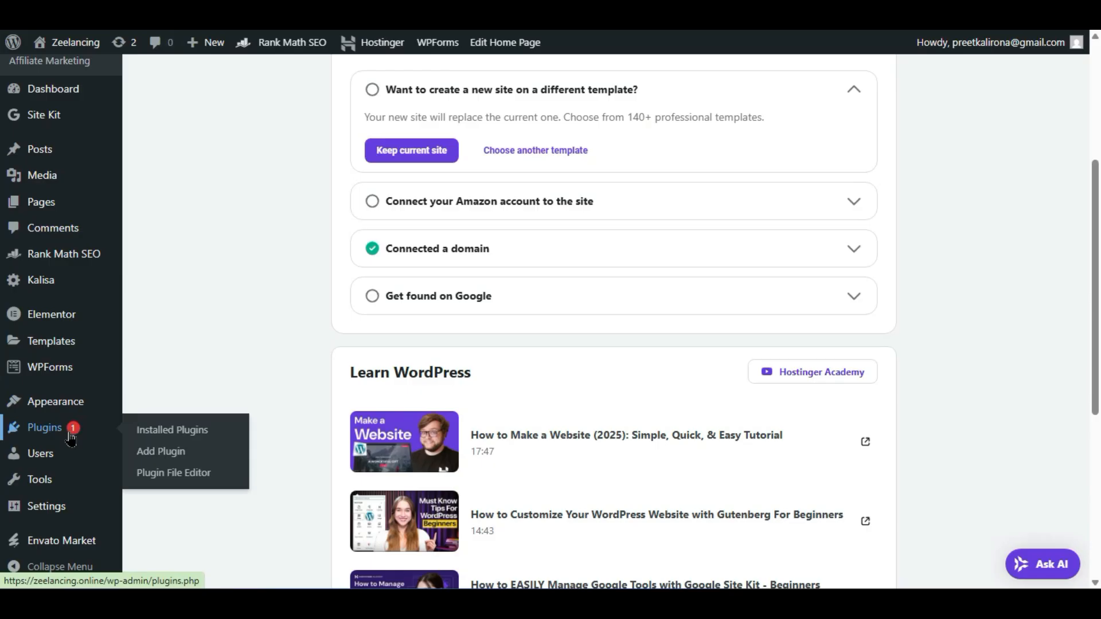
{"action": "left_click", "coordinate": [147, 430]}
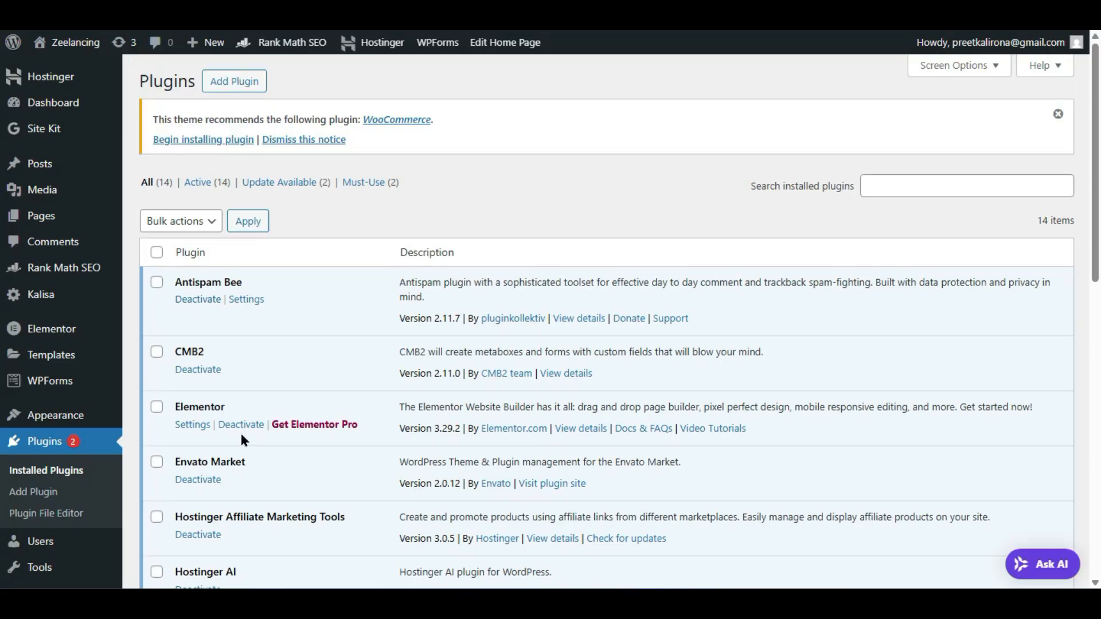
Look through the installed plugins list and dismiss the notice recommending the WooCommerce plugin
{"action": "scroll", "coordinate": [246, 454], "scroll_direction": "down", "scroll_amount": 10}
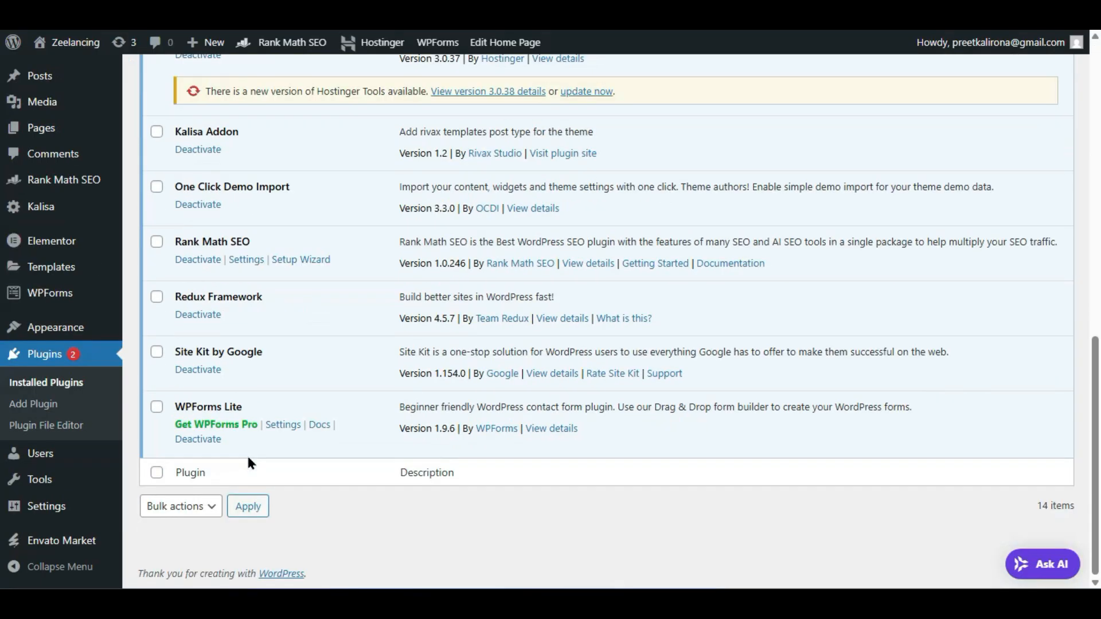
{"action": "scroll", "coordinate": [246, 453], "scroll_direction": "up", "scroll_amount": 8}
{"action": "scroll", "coordinate": [313, 507], "scroll_direction": "up", "scroll_amount": 3}
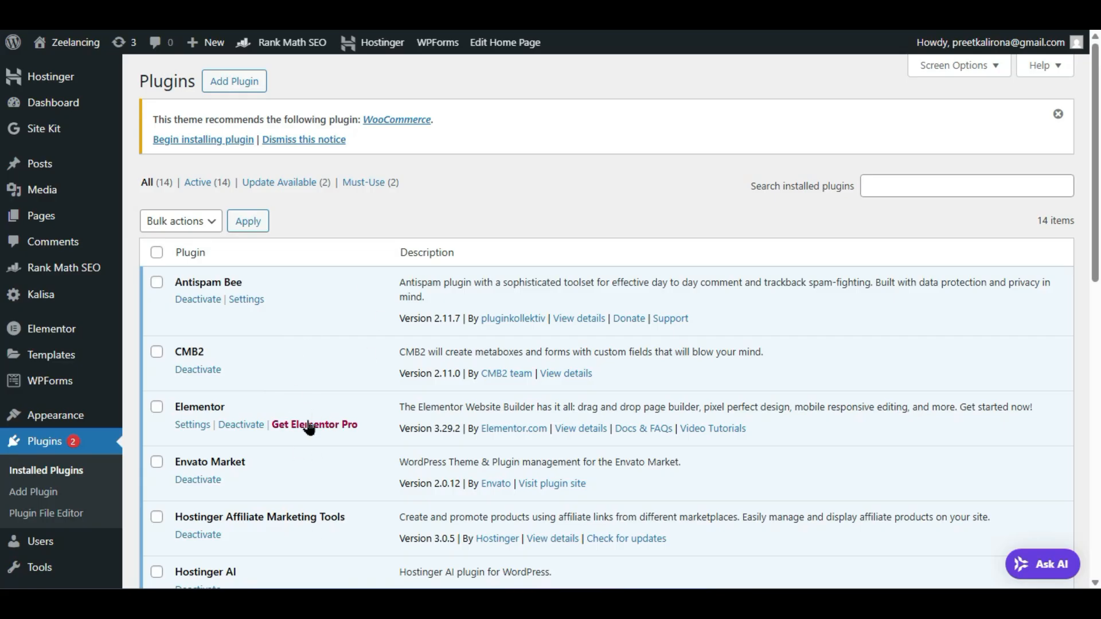
{"action": "scroll", "coordinate": [309, 427], "scroll_direction": "down", "scroll_amount": 2}
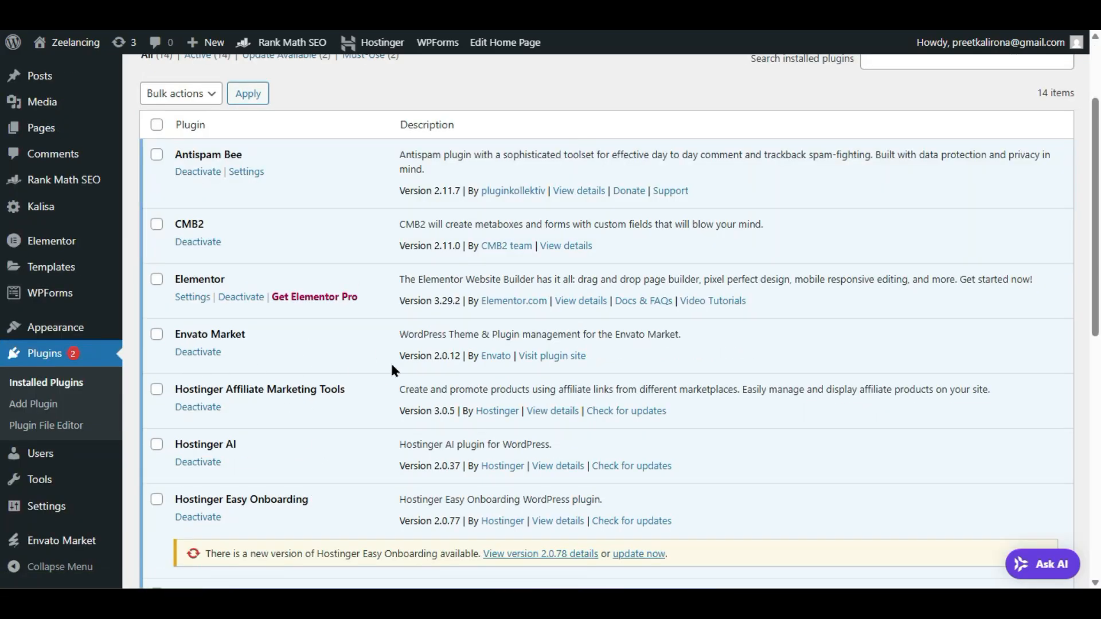
{"action": "scroll", "coordinate": [374, 386], "scroll_direction": "up", "scroll_amount": 2}
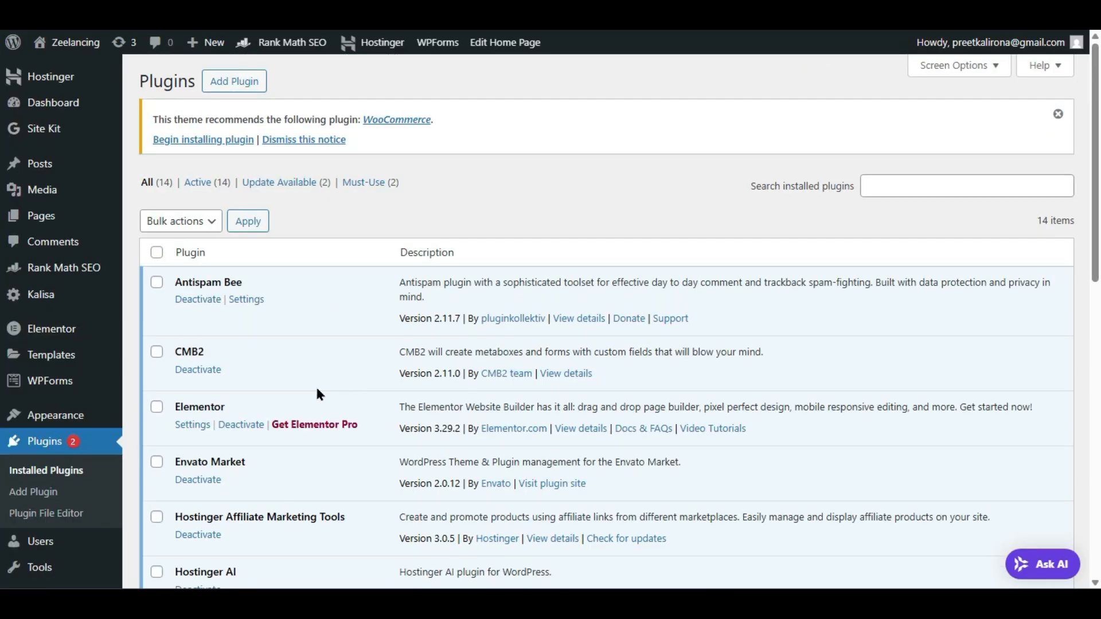
{"action": "left_click", "coordinate": [1058, 114]}
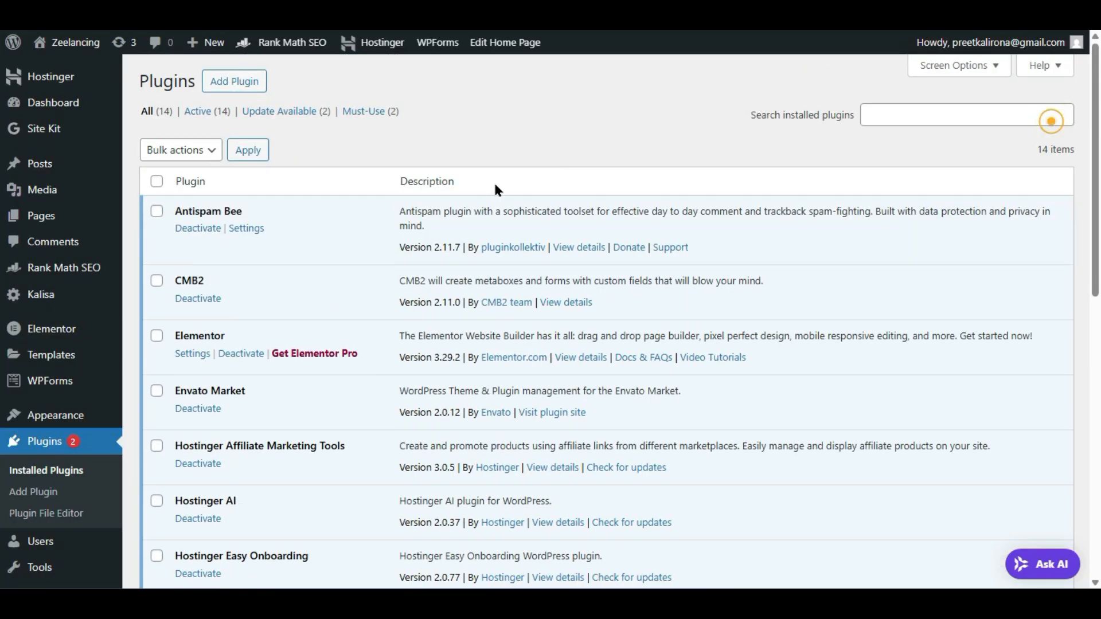